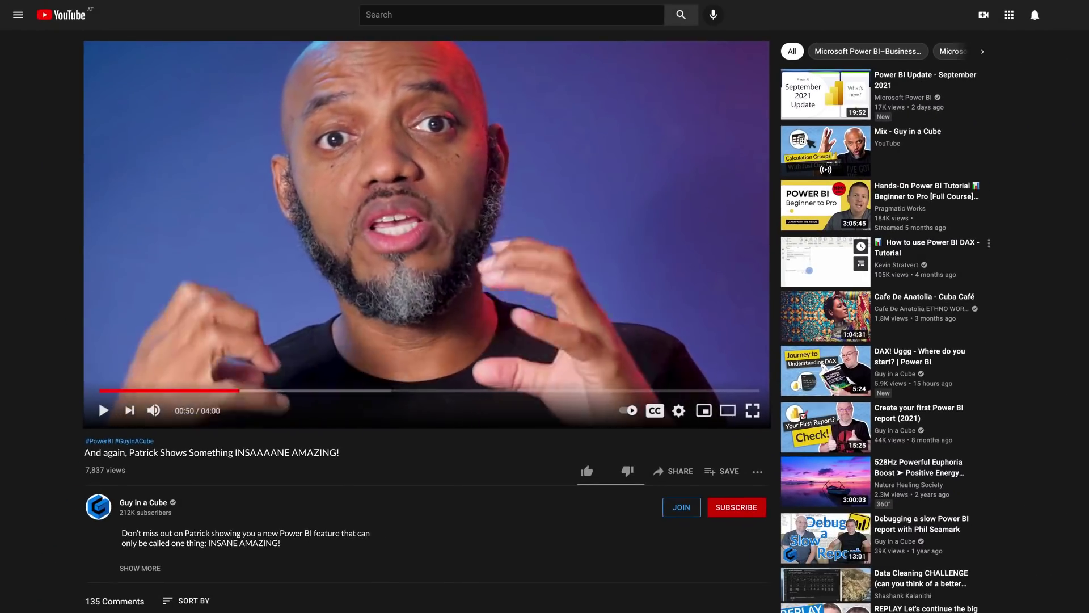
# Step: Scroll through the YouTube video's viewer comments and back up
pyautogui.scroll(-15, 545, 307)
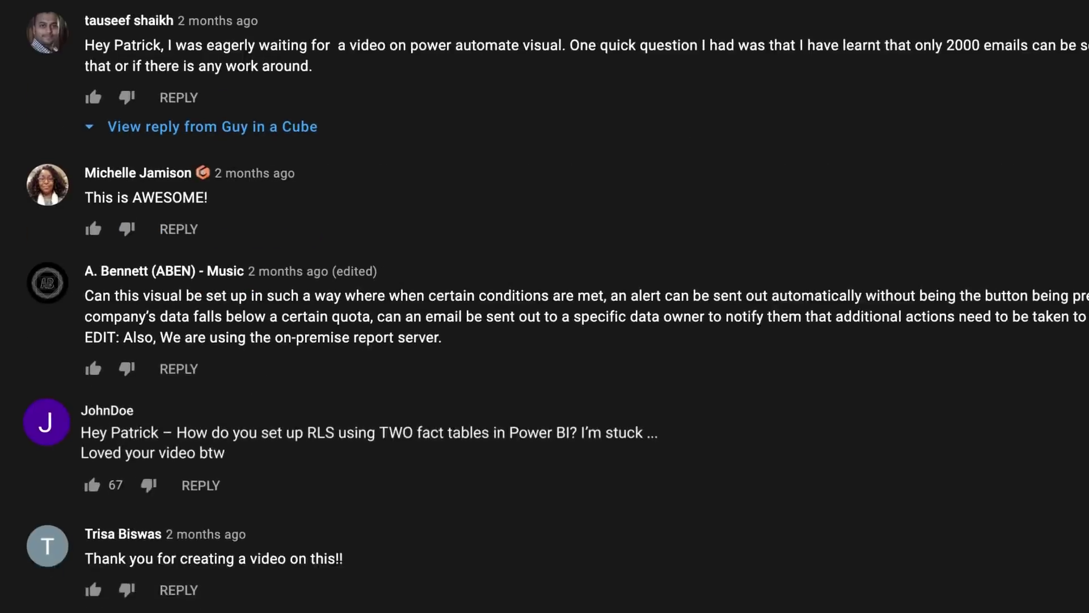
pyautogui.scroll(-3, 545, 306)
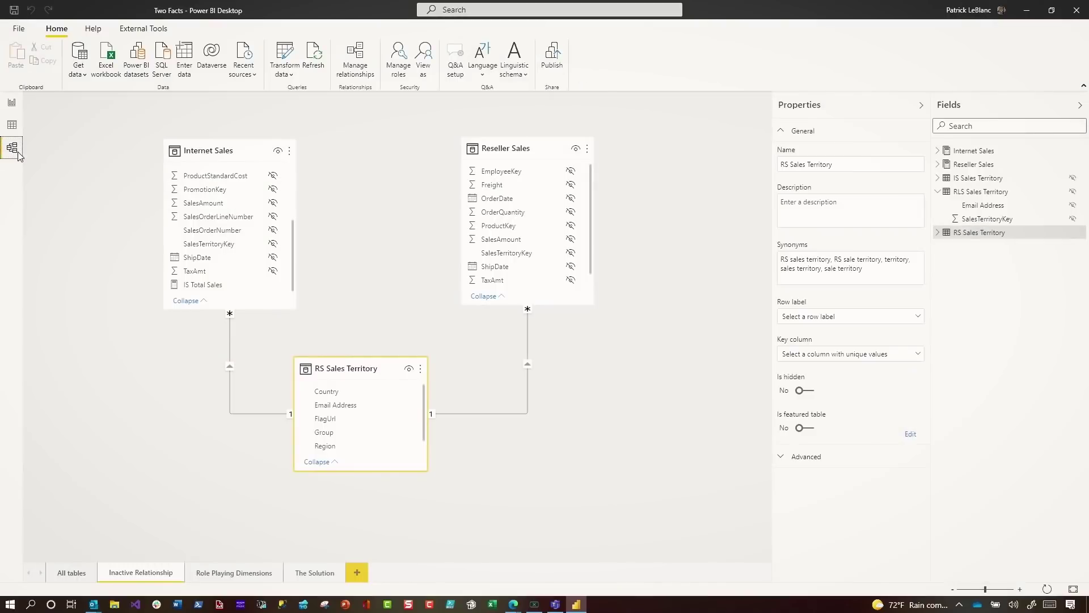
pyautogui.scroll(3, 372, 389)
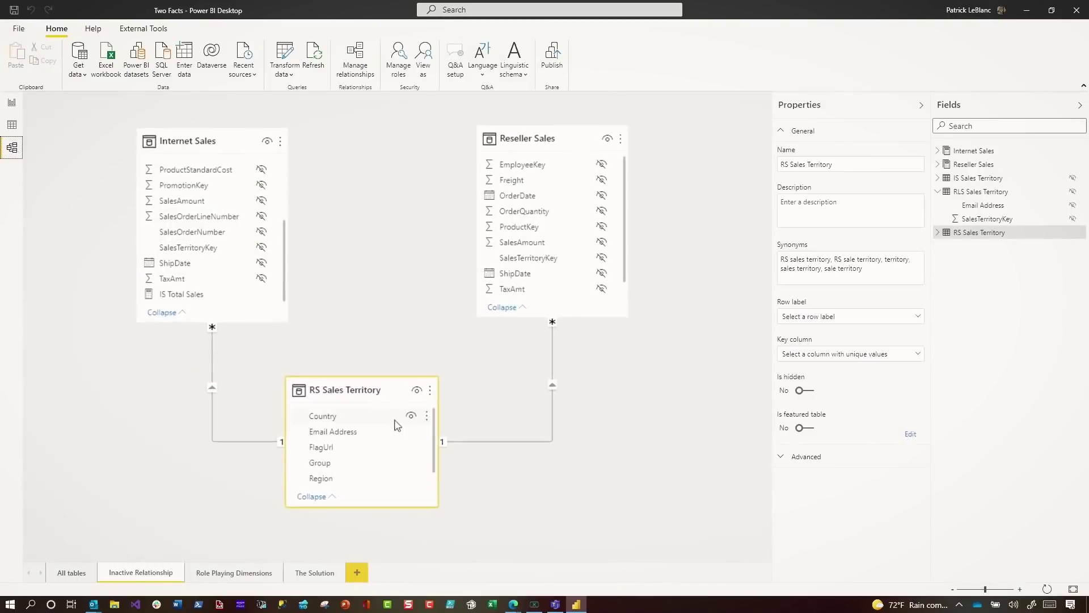
# Step: Nudge the RS Sales Territory table, zoom out the diagram, and open Manage roles
pyautogui.moveTo(373, 437); pyautogui.dragTo(364, 413)
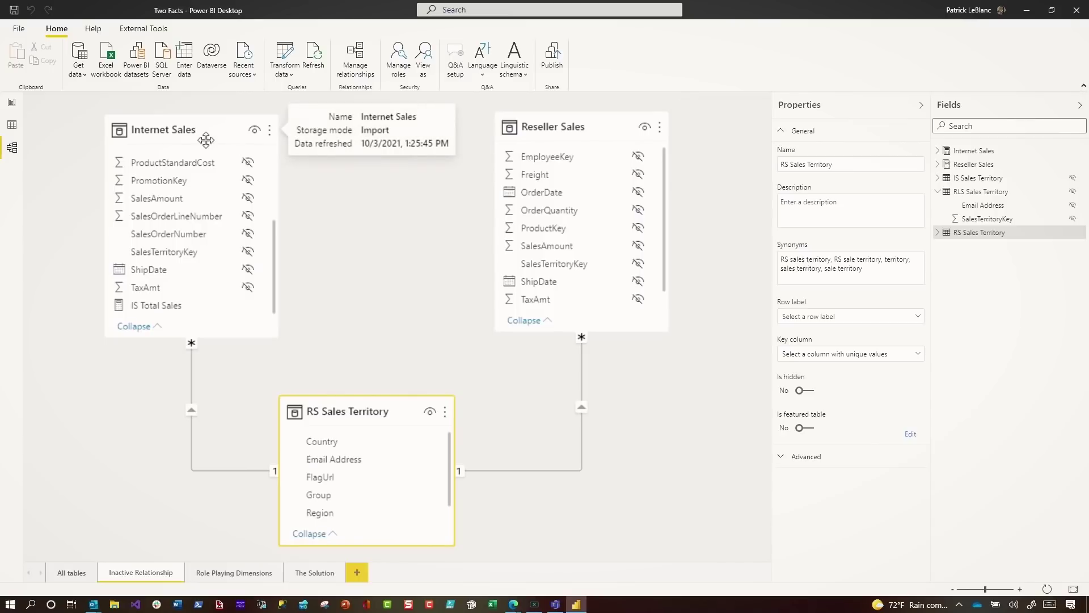
pyautogui.scroll(-2, 358, 239)
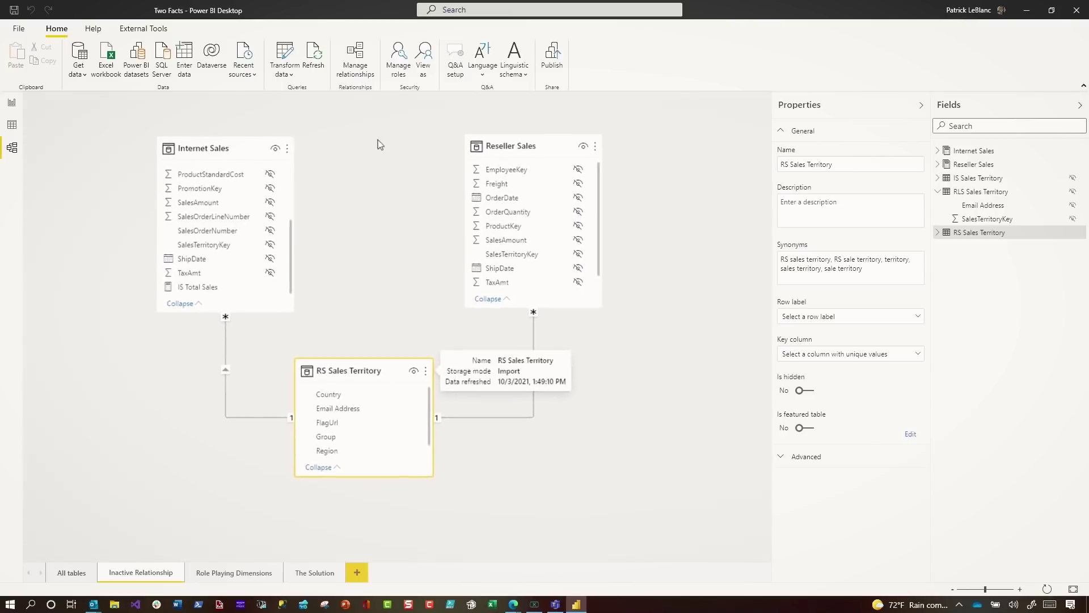
pyautogui.click(398, 59)
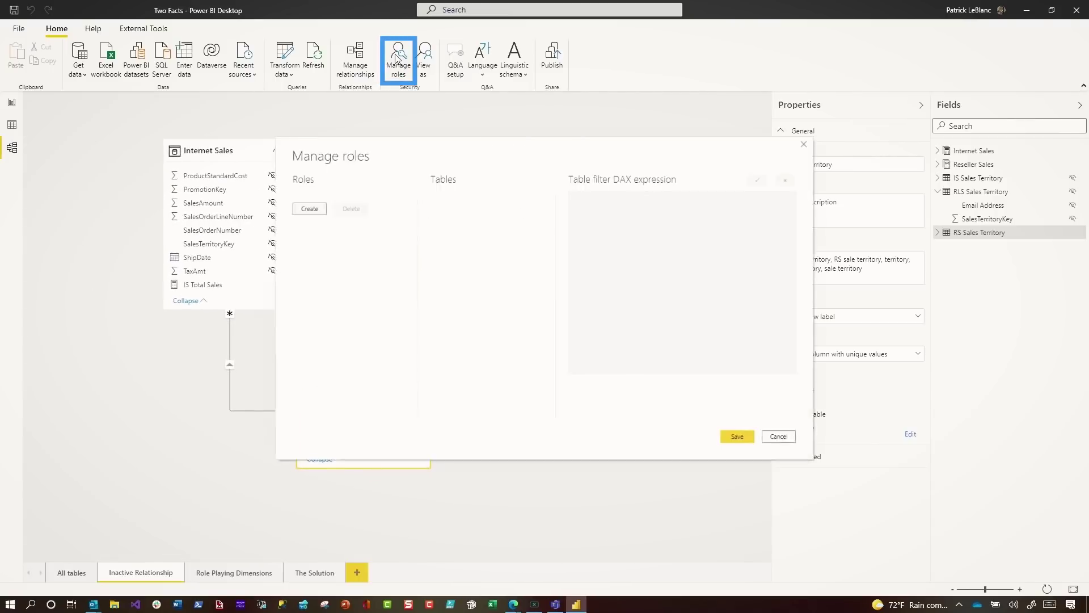
# Step: Create a Reseller role filtering RS Sales Territory by [Email Address] = userprincipalname() and save it
pyautogui.click(164, 183)
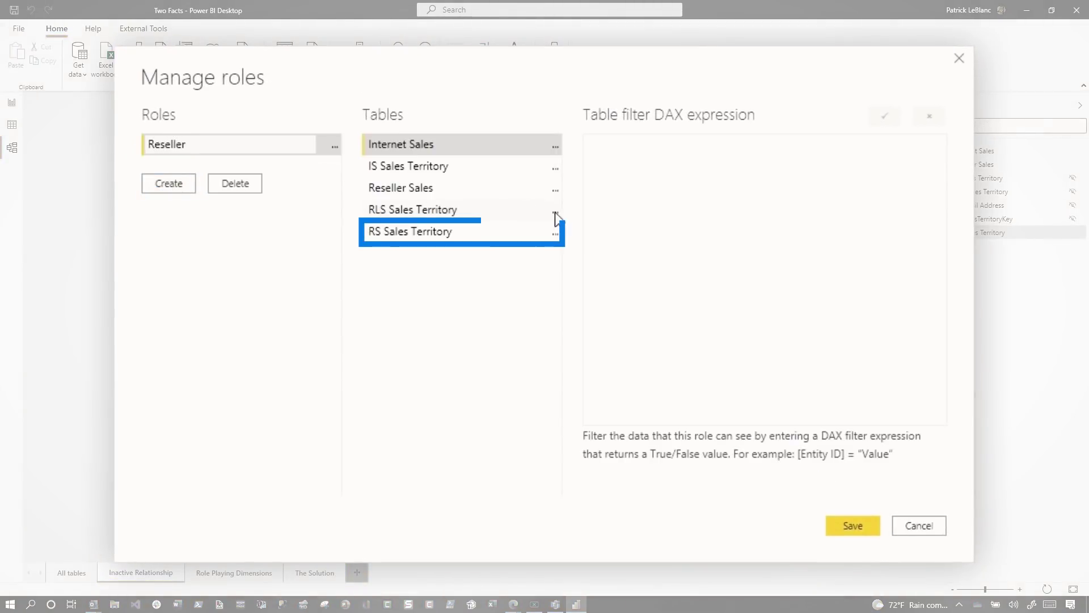
pyautogui.click(555, 234)
pyautogui.moveTo(601, 245)
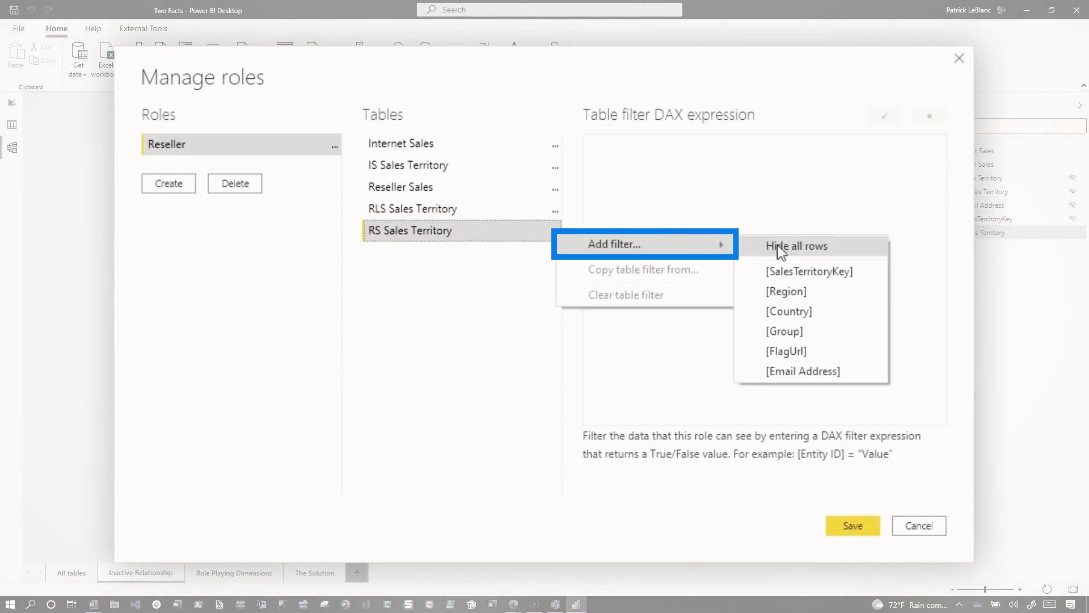
pyautogui.click(801, 372)
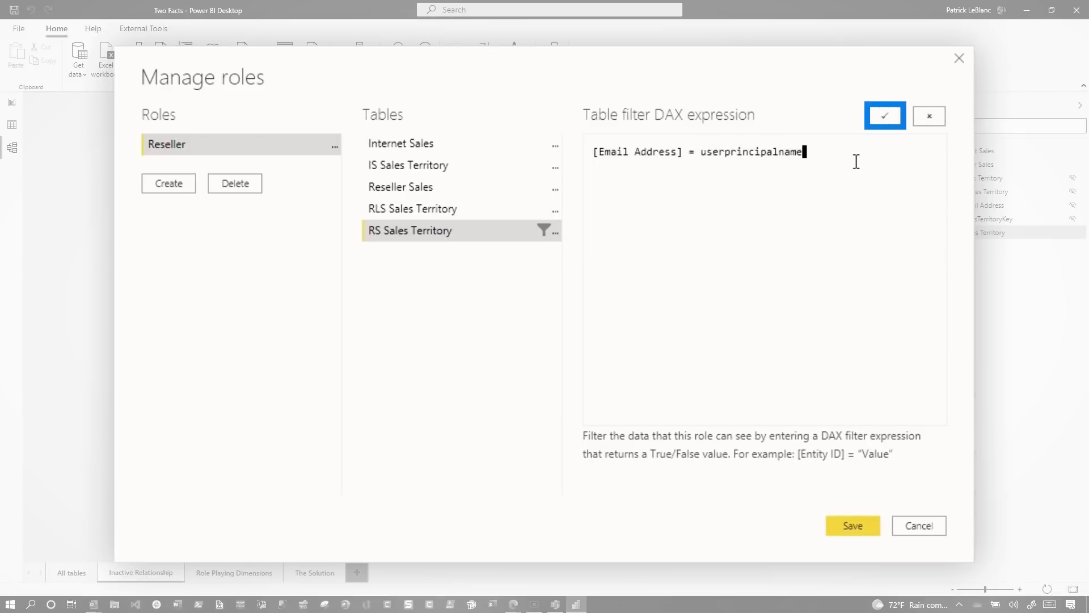
pyautogui.moveTo(805, 72); pyautogui.dragTo(863, 46)
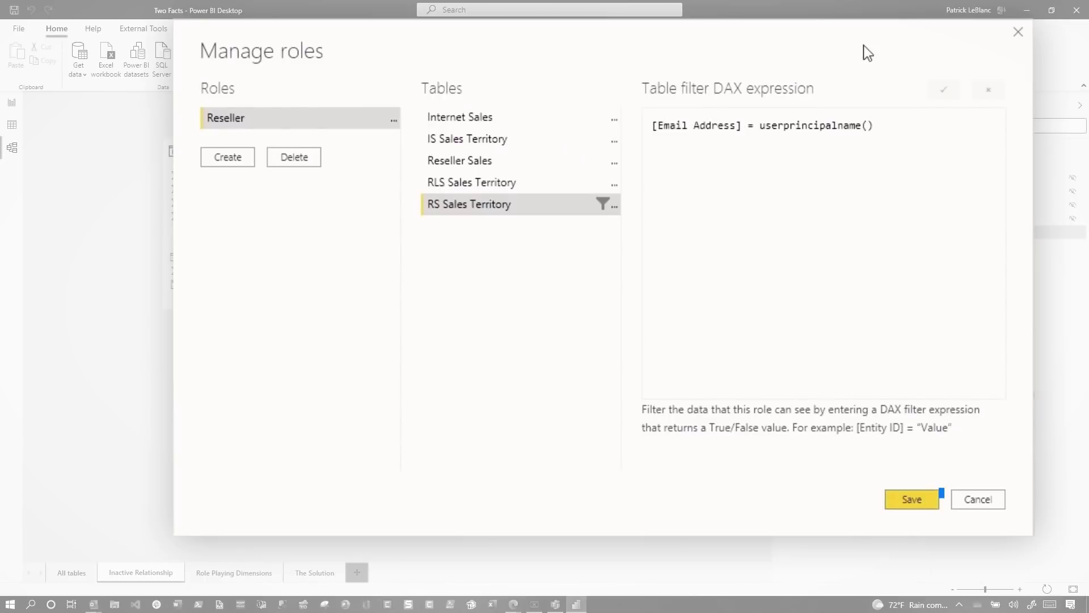
pyautogui.click(924, 498)
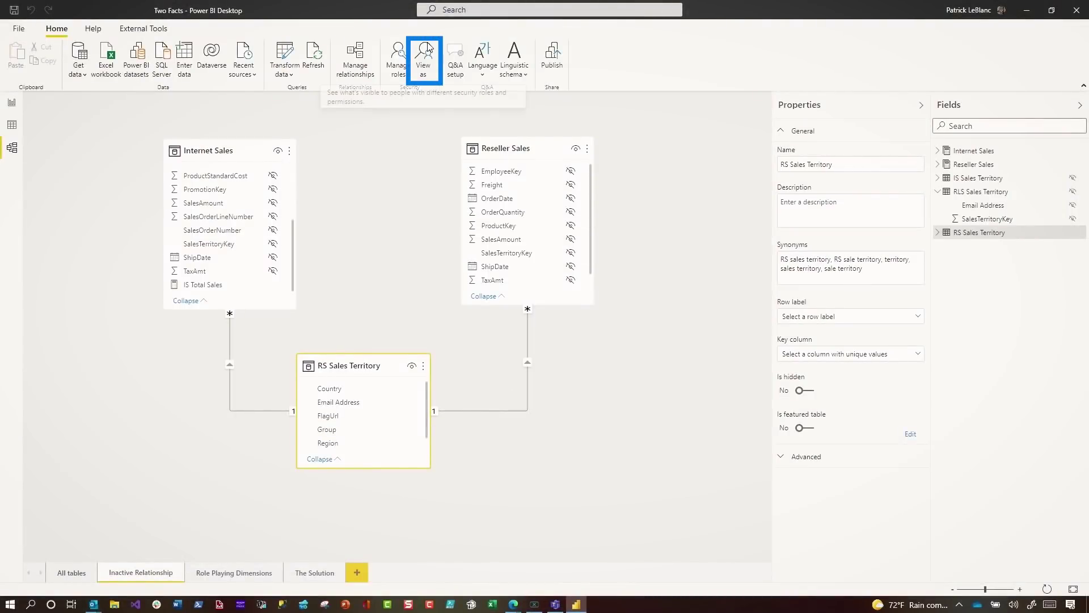
# Step: Confirm the Internet Sales–RS Sales Territory relationship is active, then switch to the report view
pyautogui.scroll(2, 486, 291)
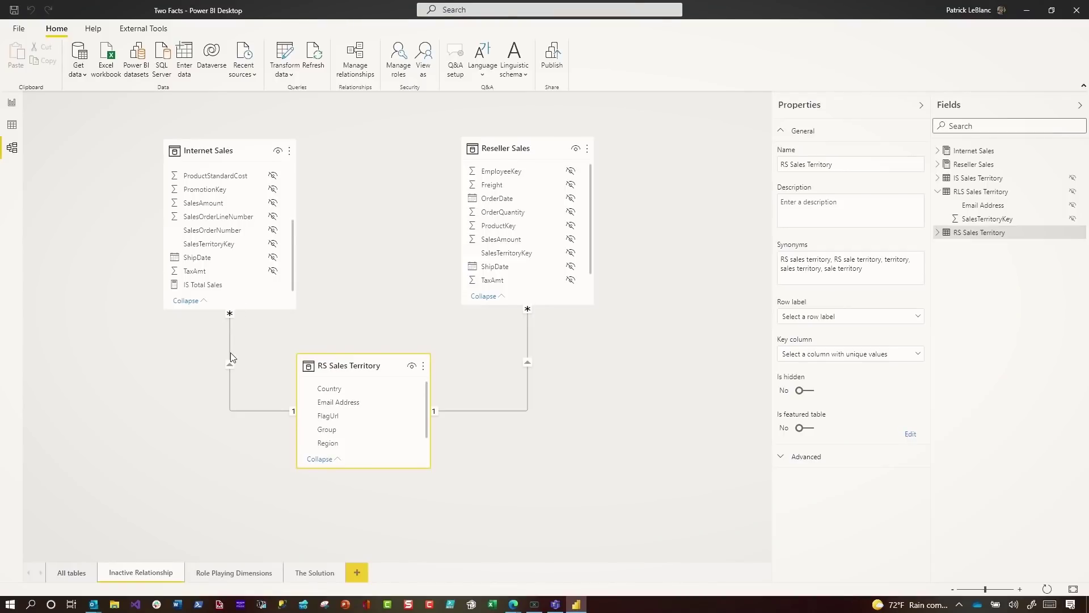
pyautogui.doubleClick(230, 353)
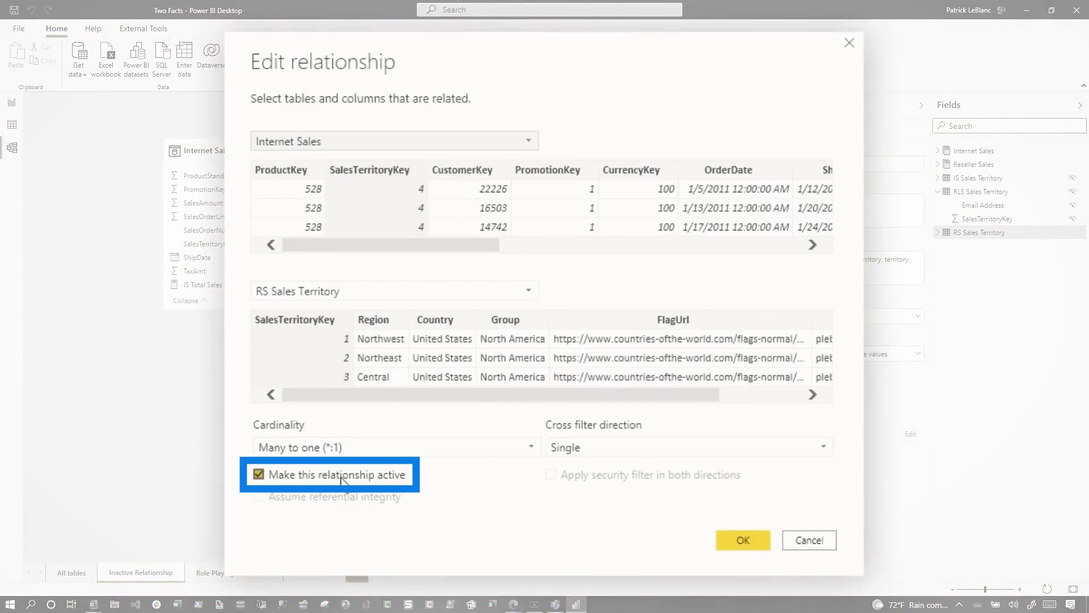
pyautogui.click(732, 530)
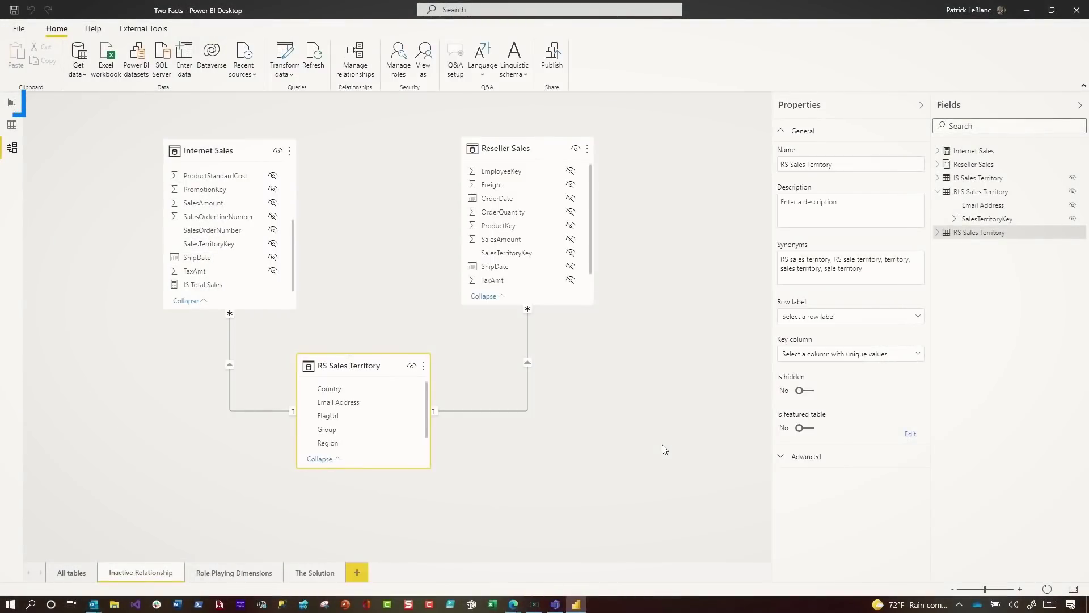
pyautogui.click(12, 104)
# Step: Preview the report as another user's e-mail in the Reseller role, limiting it to United States
pyautogui.scroll(3, 54, 123)
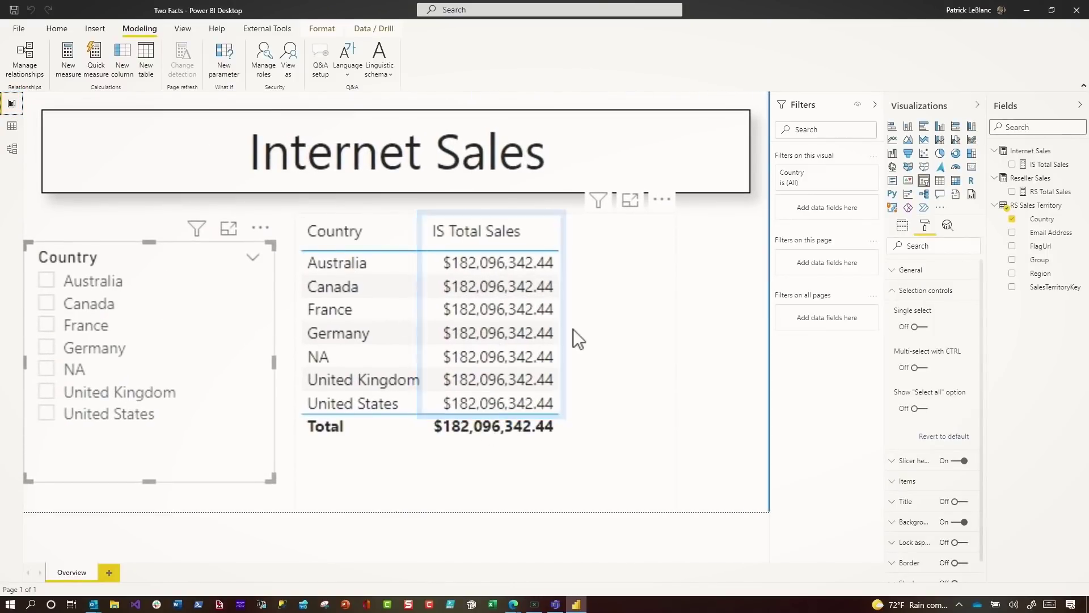
pyautogui.click(85, 280)
pyautogui.click(85, 303)
pyautogui.click(93, 347)
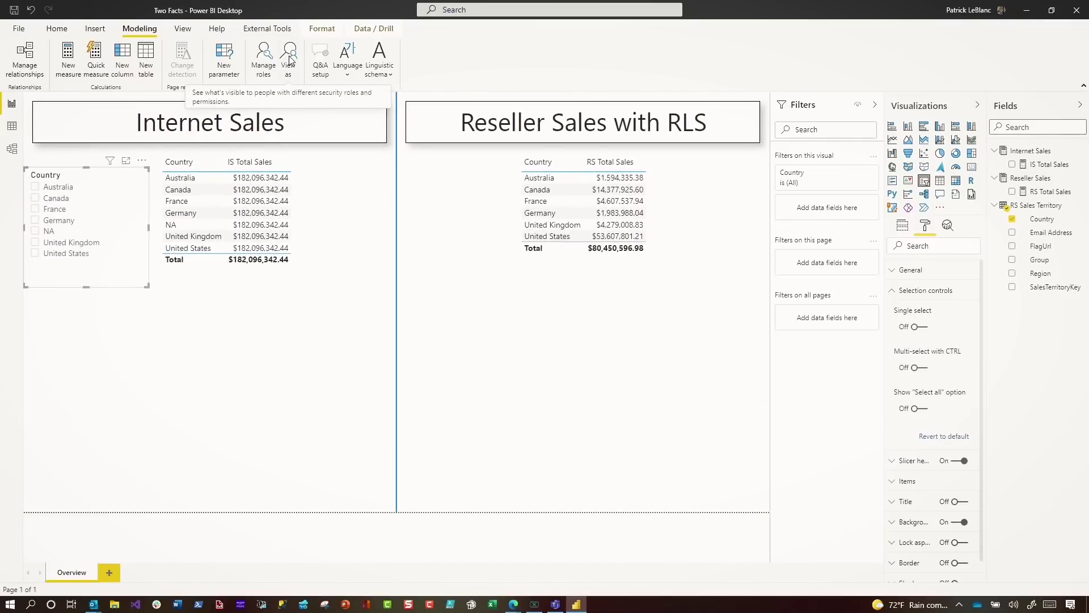
pyautogui.click(290, 59)
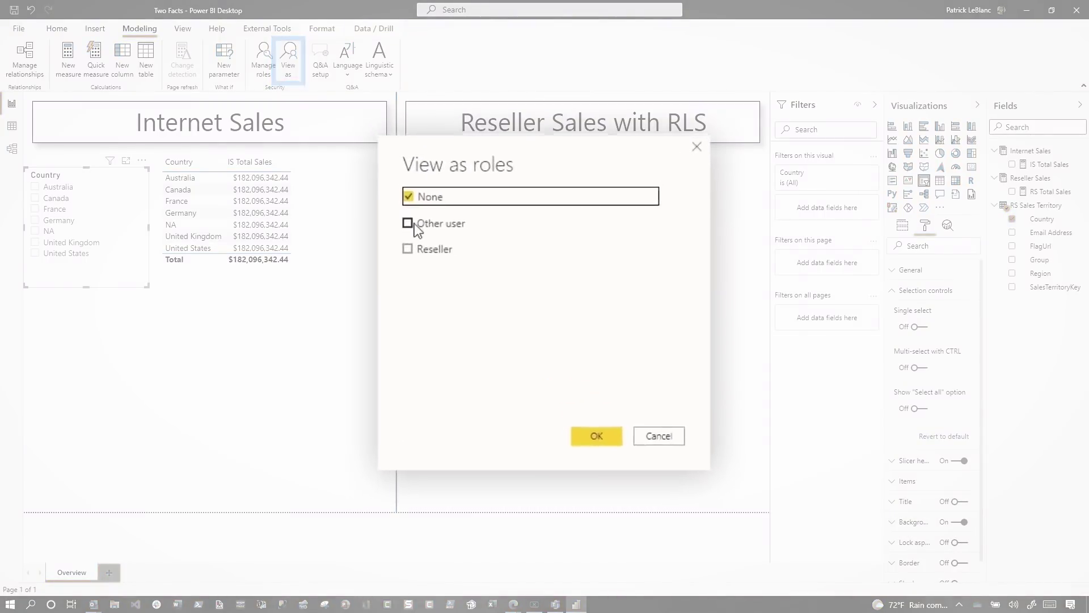
pyautogui.click(401, 219)
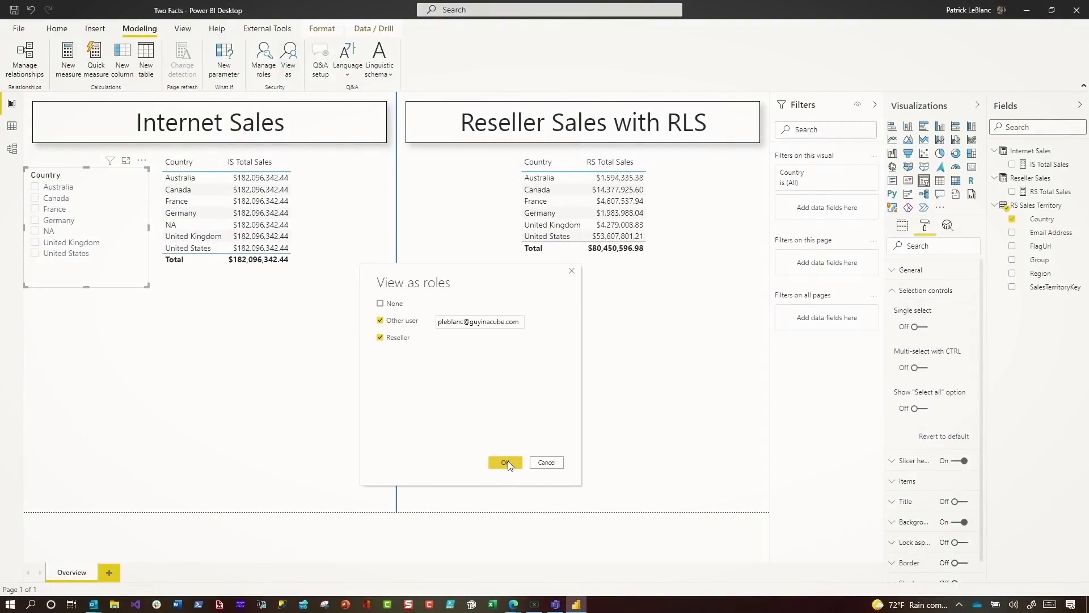
pyautogui.click(506, 463)
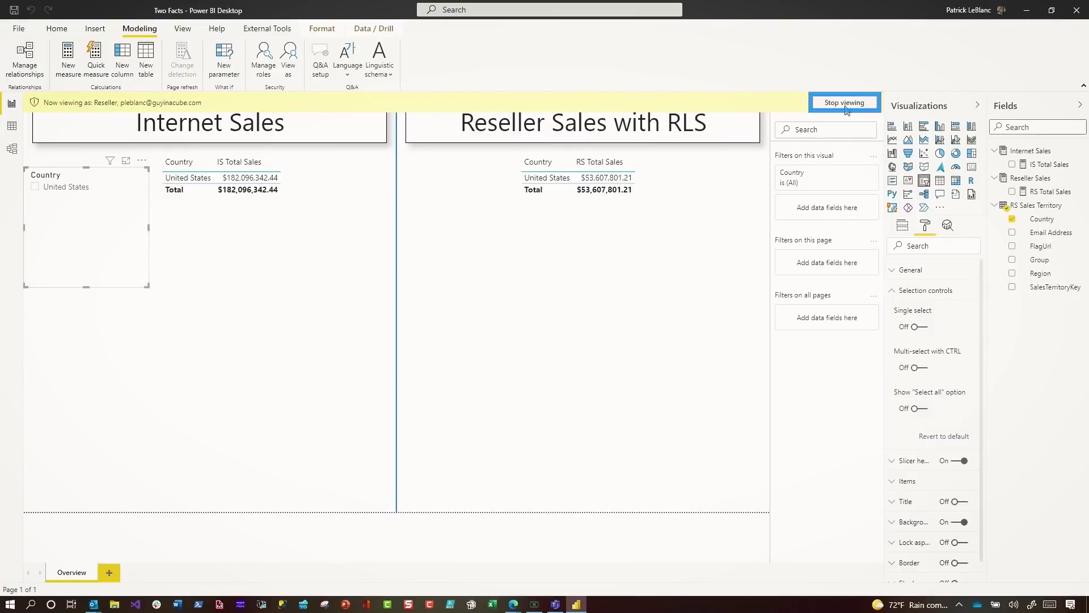
# Step: Stop the role preview and return to the Role Playing Dimensions model diagram
pyautogui.click(845, 104)
pyautogui.click(12, 150)
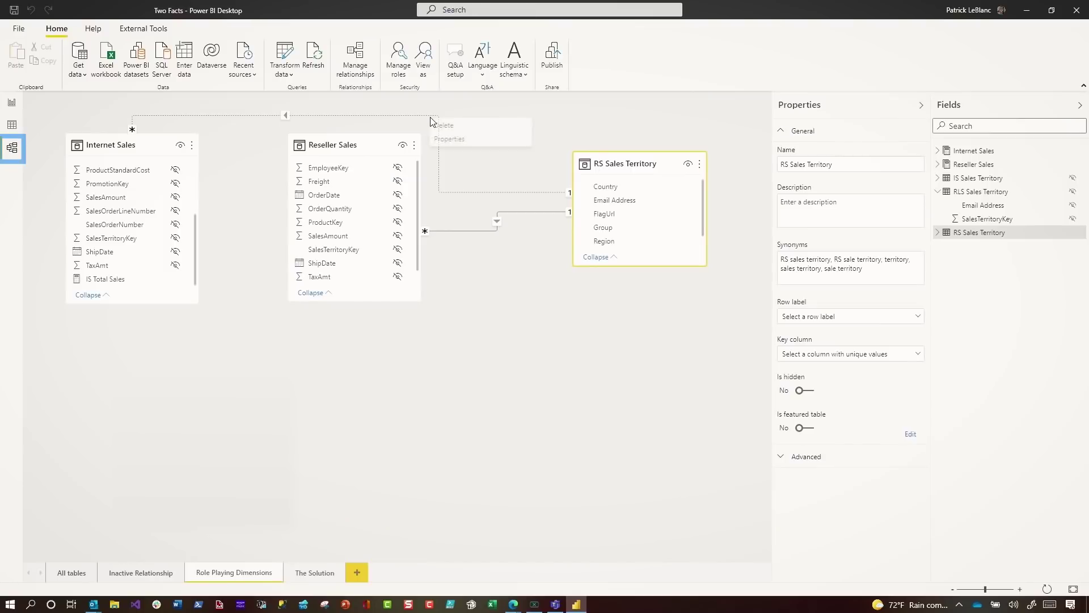
# Step: Delete the inactive Internet Sales relationship and add IS Sales Territory beside Internet Sales
pyautogui.click(481, 126)
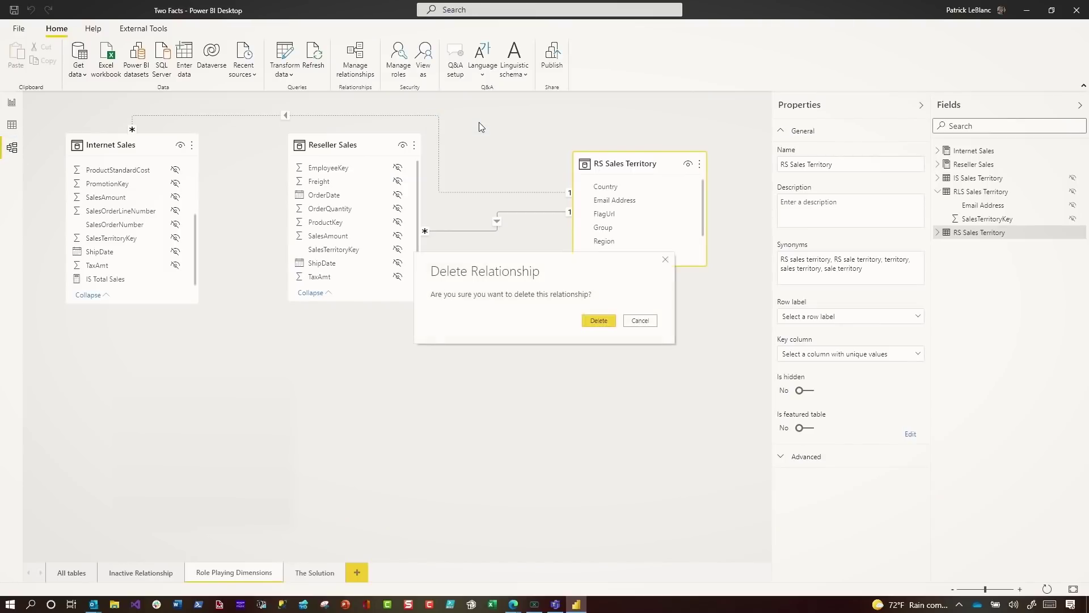
pyautogui.click(602, 321)
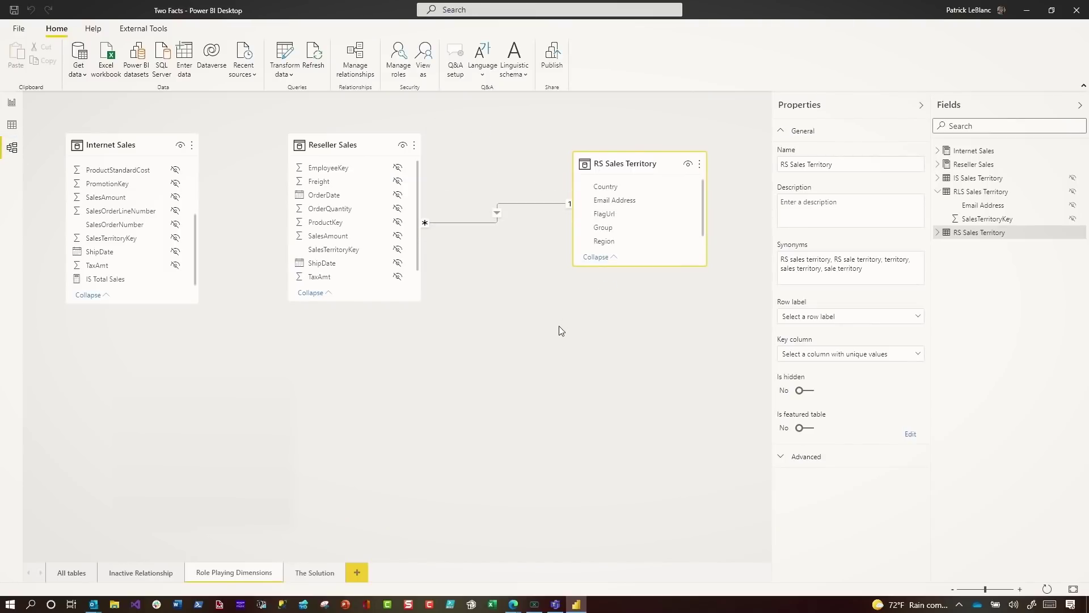
pyautogui.click(655, 169)
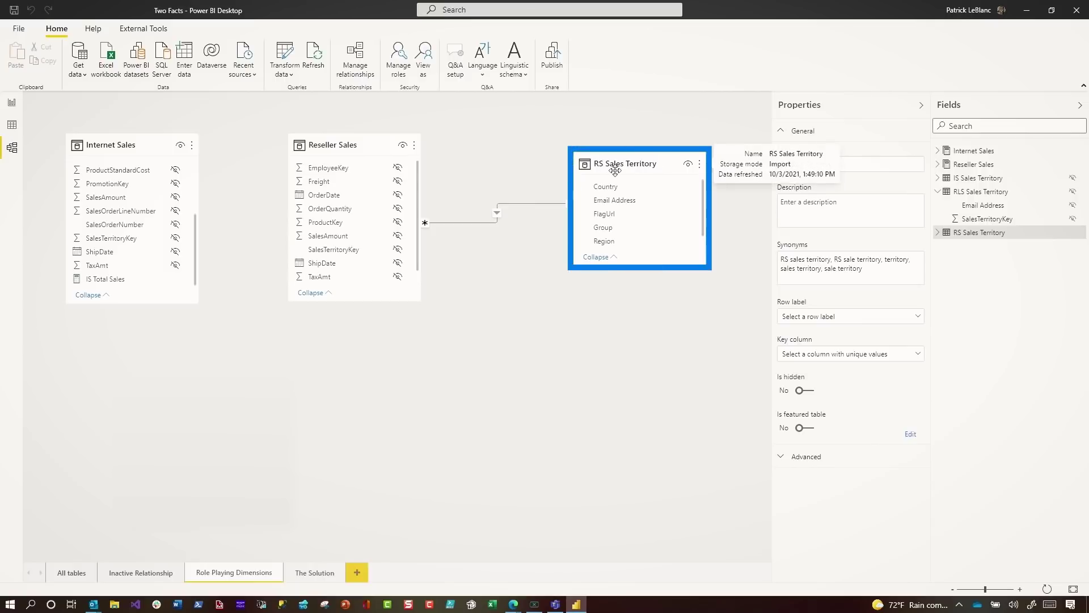
pyautogui.moveTo(978, 178); pyautogui.dragTo(438, 413)
pyautogui.moveTo(90, 145); pyautogui.dragTo(160, 365)
pyautogui.scroll(4, 509, 460)
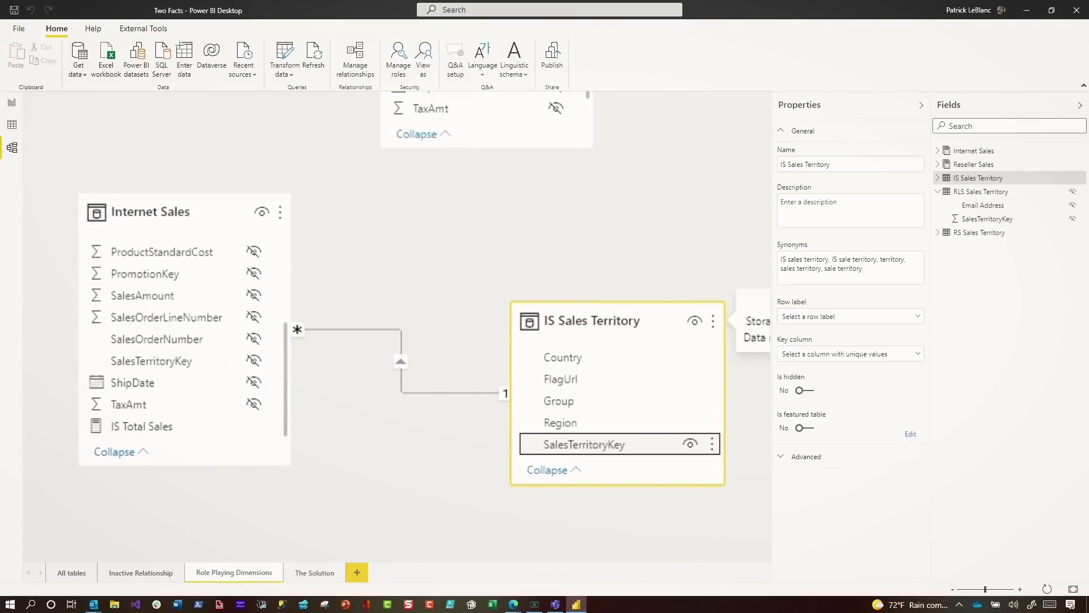
pyautogui.scroll(-3, 618, 197)
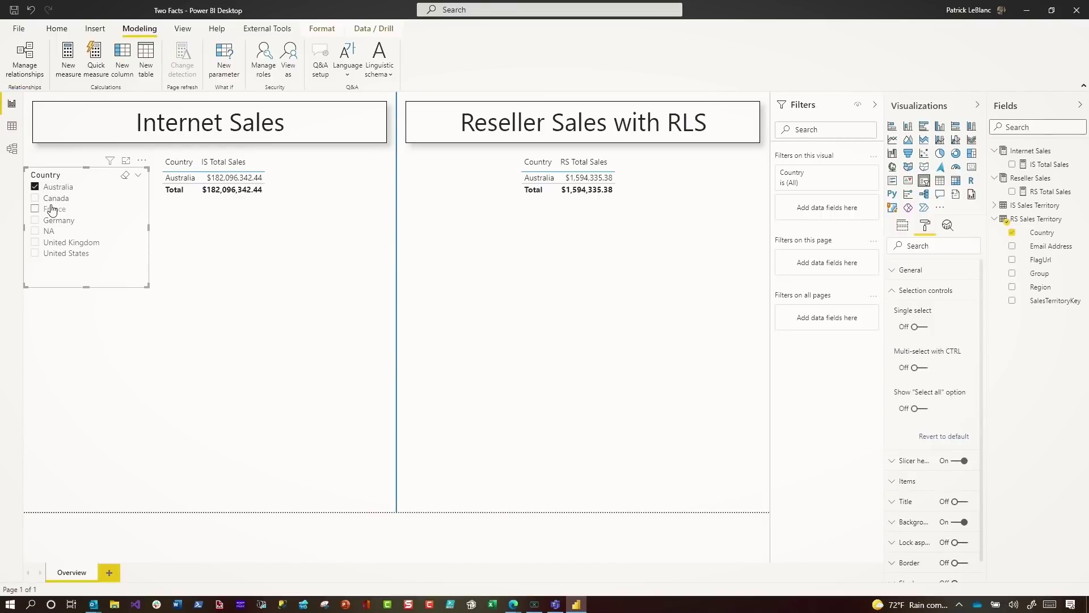
# Step: Move the country slicer to the Reseller side and swap Internet Sales' Country for IS Sales Territory Country
pyautogui.click(102, 186)
pyautogui.moveTo(102, 184); pyautogui.dragTo(465, 169)
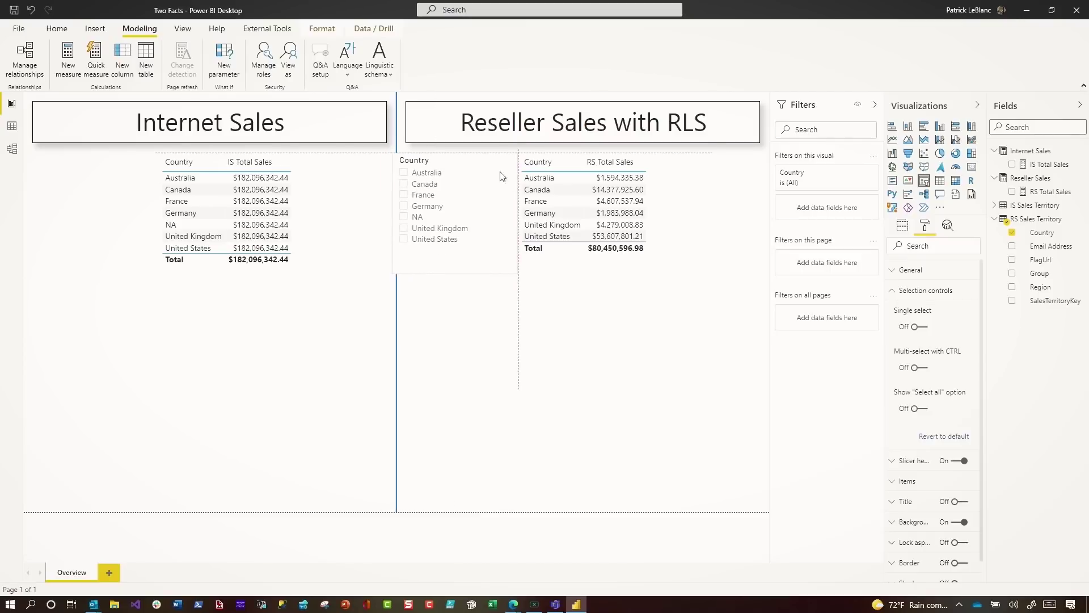
pyautogui.click(227, 300)
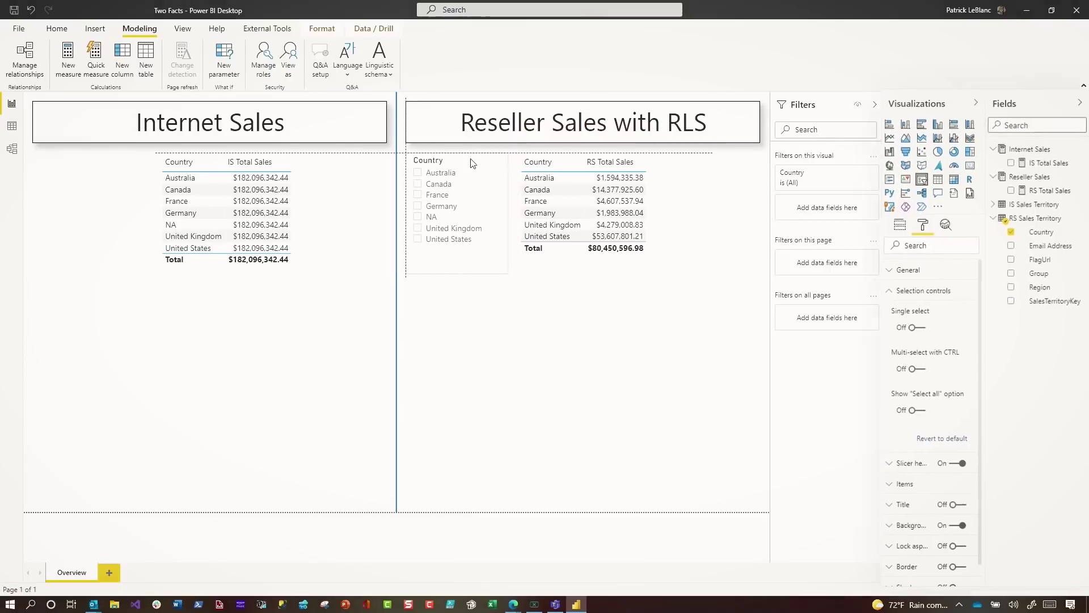
pyautogui.click(1015, 205)
pyautogui.moveTo(1010, 193); pyautogui.dragTo(879, 266)
pyautogui.click(918, 275)
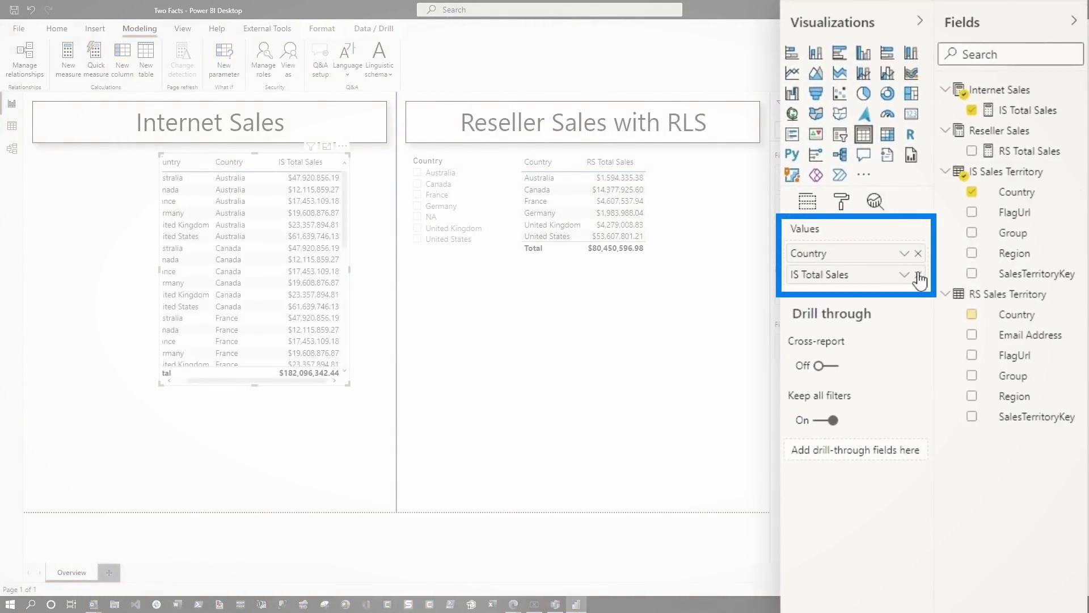
# Step: Add an IS Sales Territory Country slicer under Internet Sales and tick Australia, Canada, Germany
pyautogui.click(843, 136)
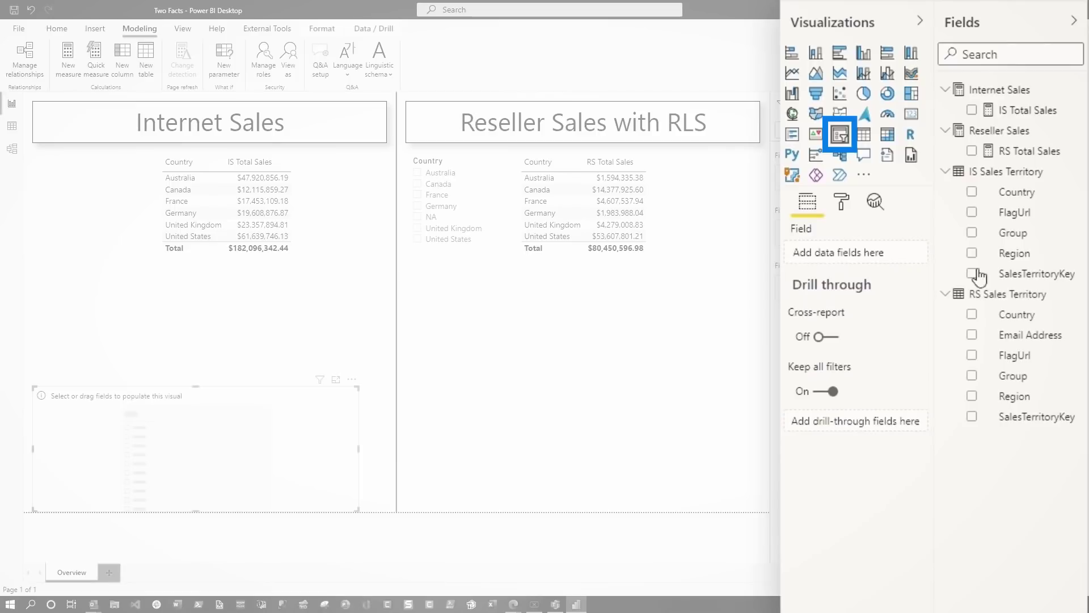
pyautogui.click(974, 194)
pyautogui.moveTo(126, 398); pyautogui.dragTo(132, 211)
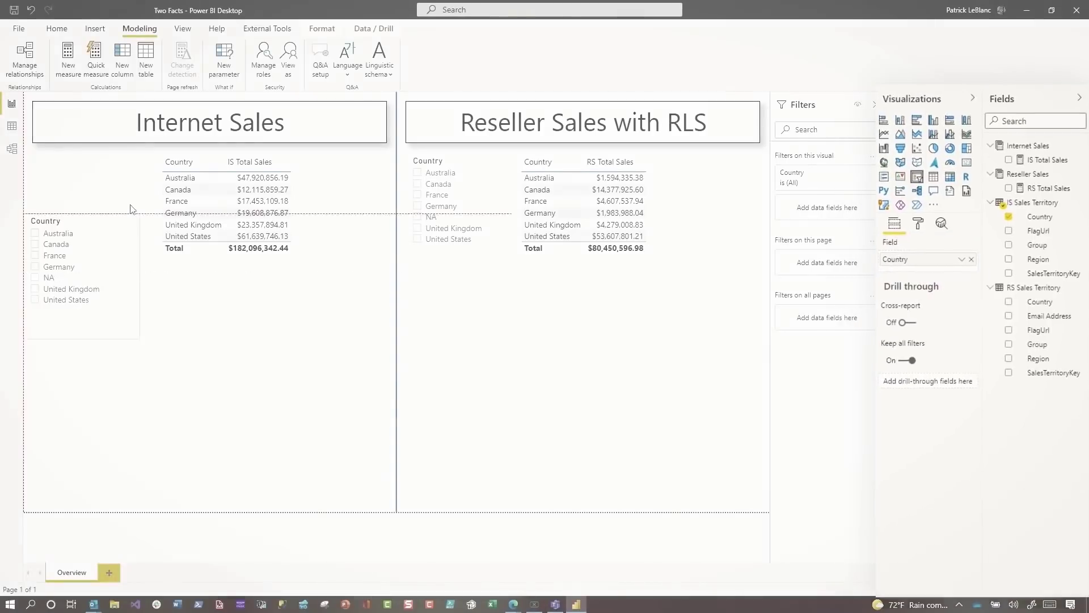
pyautogui.click(51, 172)
pyautogui.keyDown('ctrl'); pyautogui.click(51, 183); pyautogui.keyUp('ctrl')
pyautogui.keyDown('ctrl'); pyautogui.click(52, 205); pyautogui.keyUp('ctrl')
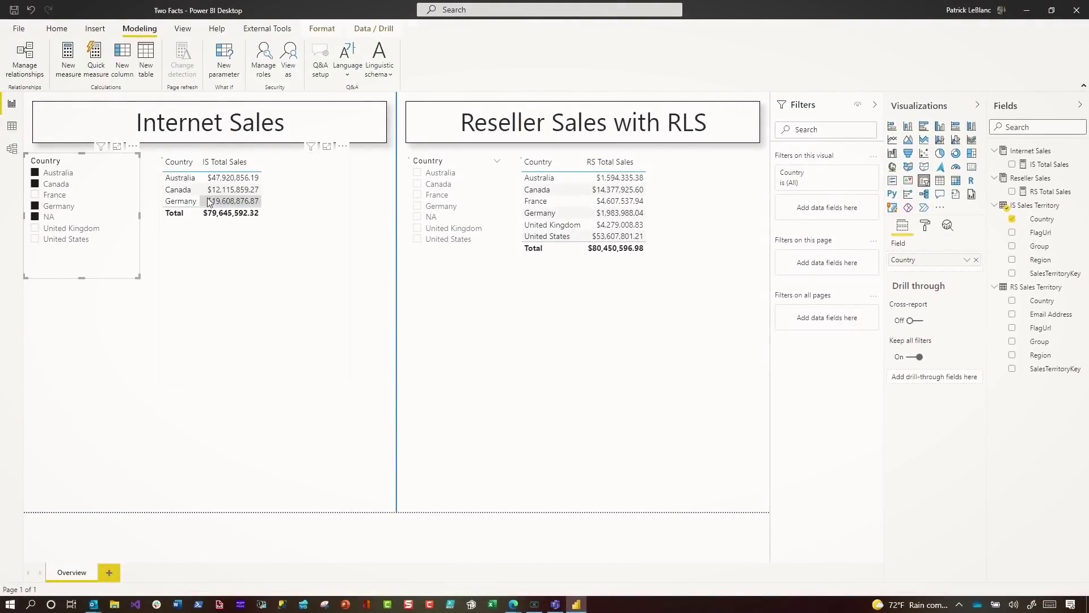
# Step: Test and clear both country slicers, then preview as Reseller for another user
pyautogui.click(442, 176)
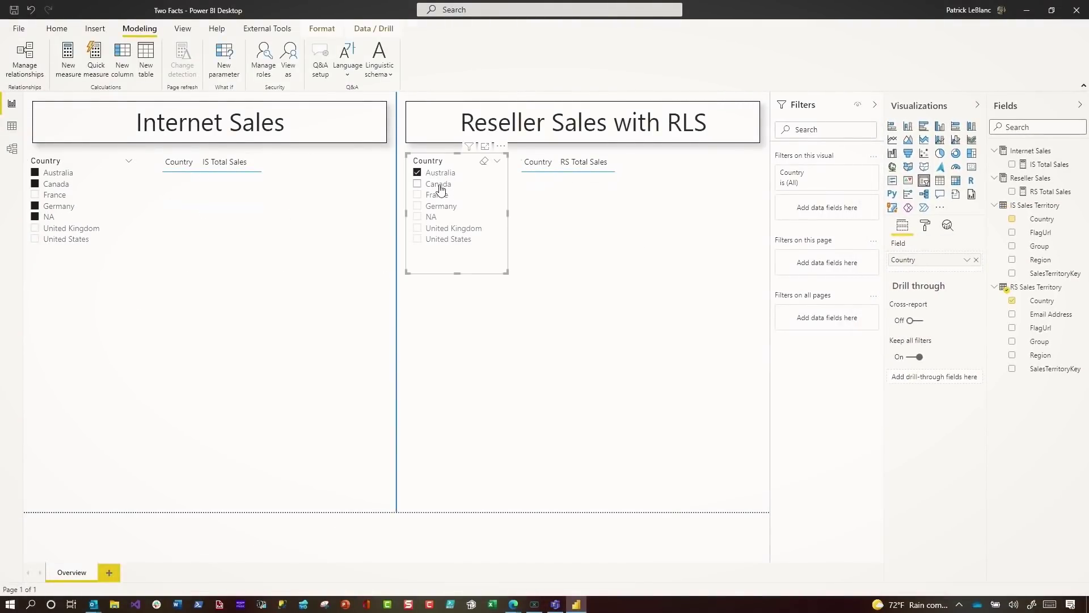
pyautogui.click(453, 198)
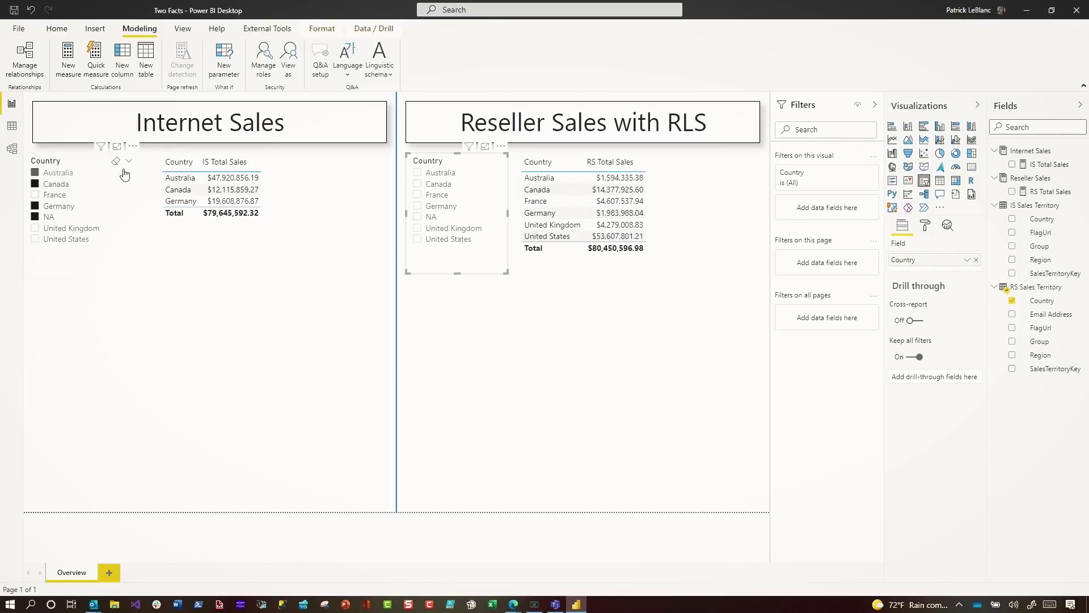
pyautogui.click(115, 164)
pyautogui.click(286, 59)
pyautogui.click(575, 387)
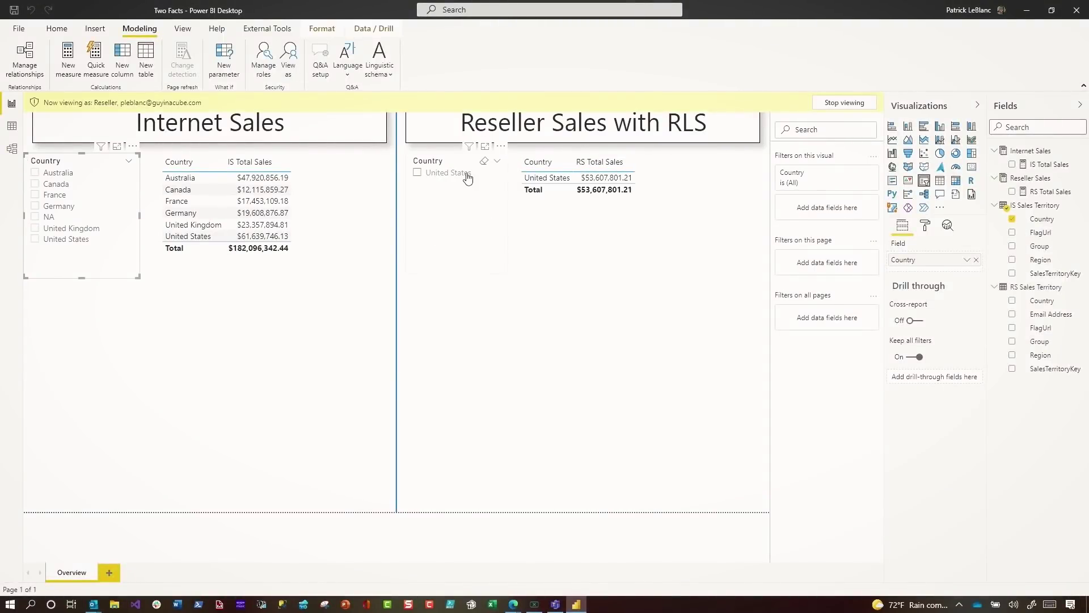
# Step: Filter the Internet Sales slicer to Canada, France and United Kingdom during the Reseller preview
pyautogui.click(62, 183)
pyautogui.keyDown('ctrl'); pyautogui.click(55, 194); pyautogui.keyUp('ctrl')
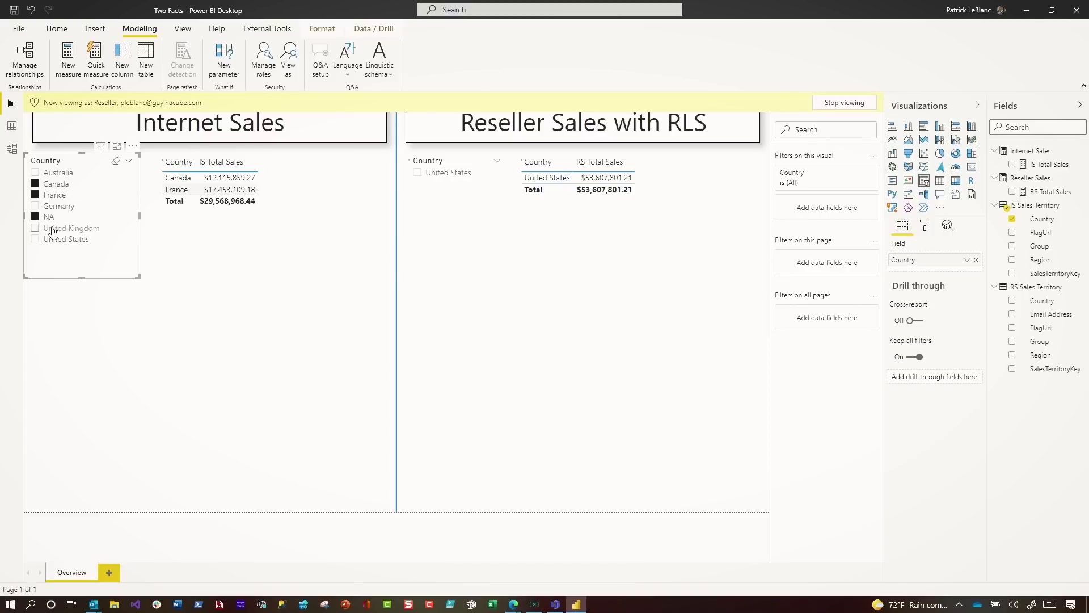
pyautogui.keyDown('ctrl'); pyautogui.click(53, 228); pyautogui.keyUp('ctrl')
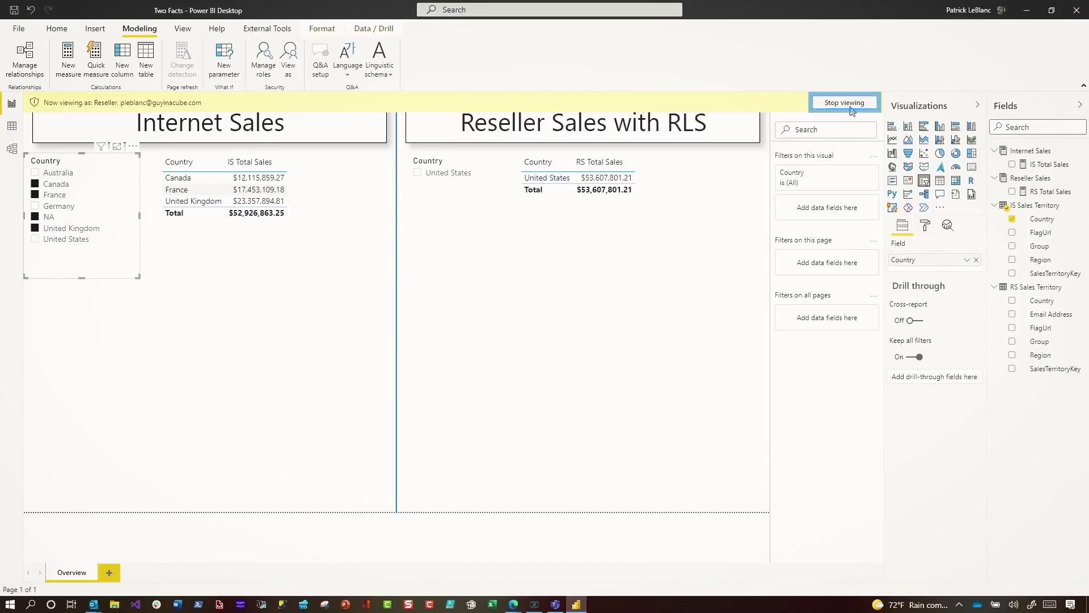
# Step: Stop the role preview and replace the Reseller table's Country with IS Sales Territory Country
pyautogui.click(844, 103)
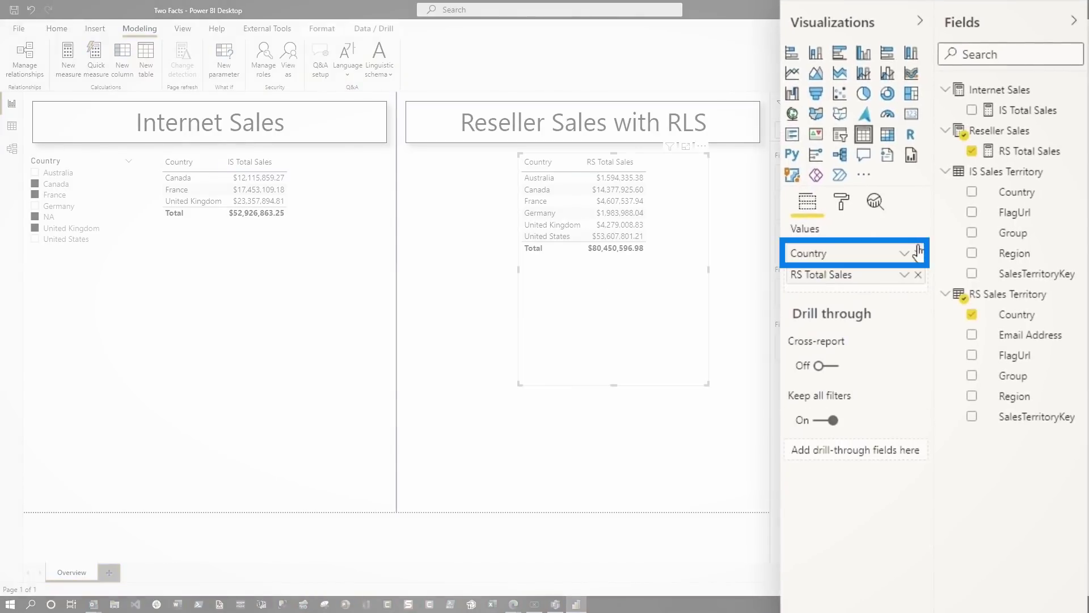
pyautogui.click(917, 253)
pyautogui.moveTo(1028, 195); pyautogui.dragTo(874, 256)
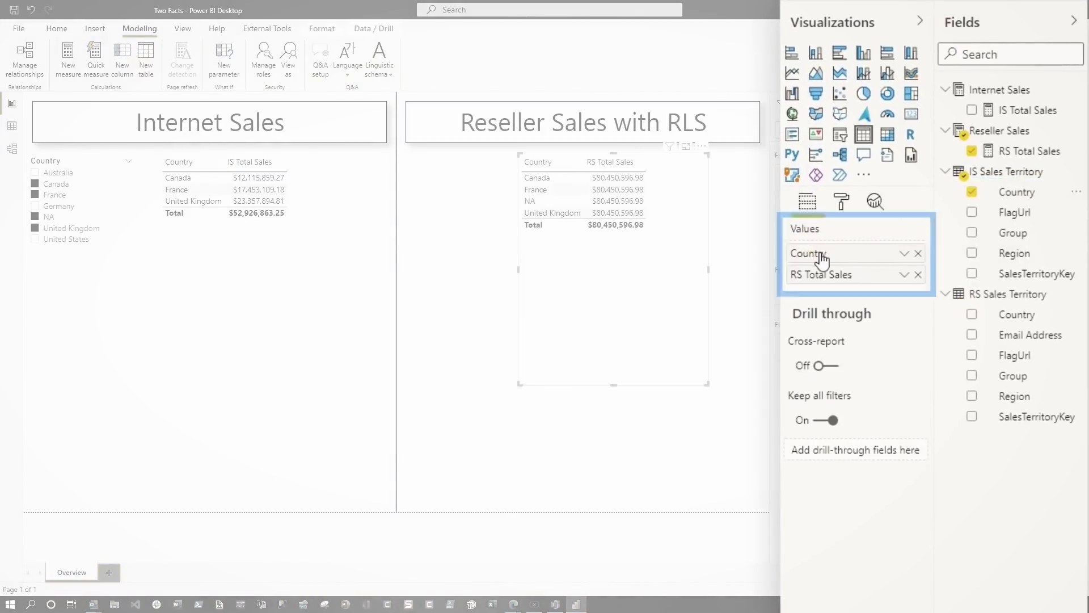
# Step: Select Australia, Germany and United States in the slicer, then return to Model view
pyautogui.click(53, 173)
pyautogui.click(54, 206)
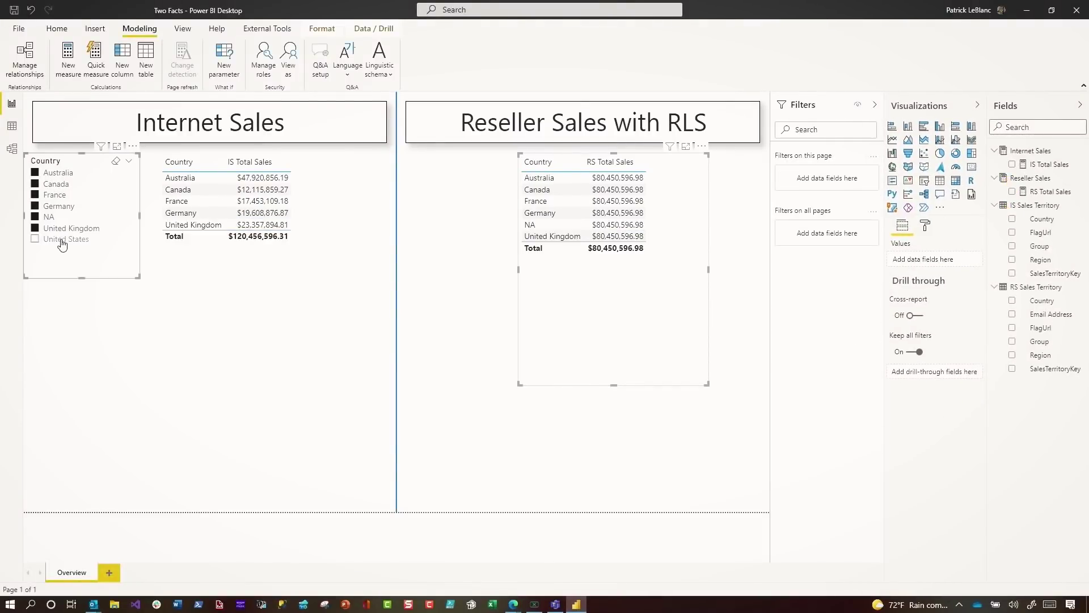
pyautogui.click(603, 230)
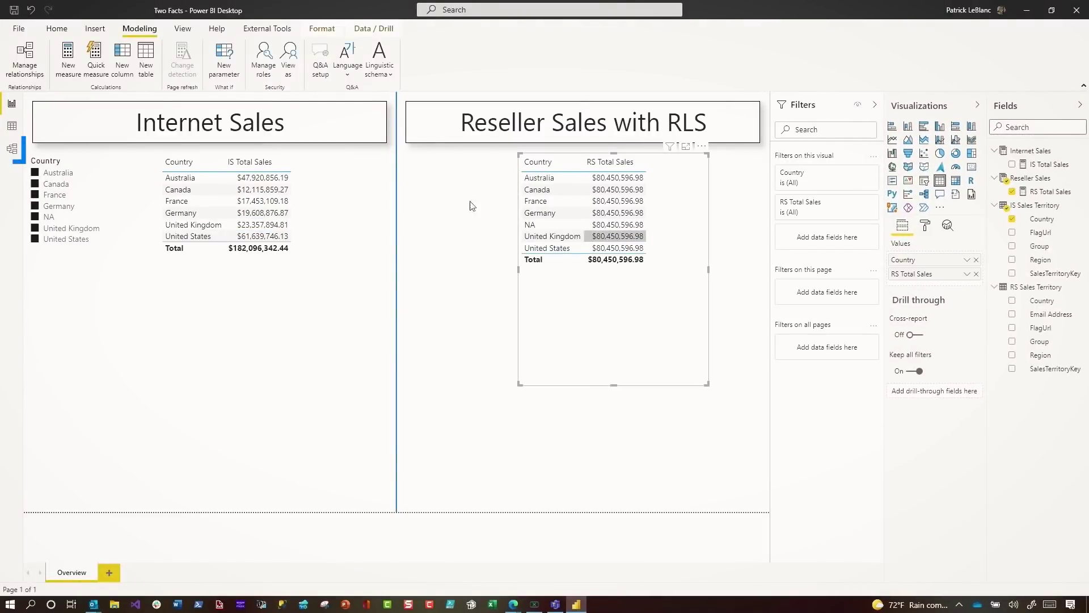
pyautogui.click(12, 148)
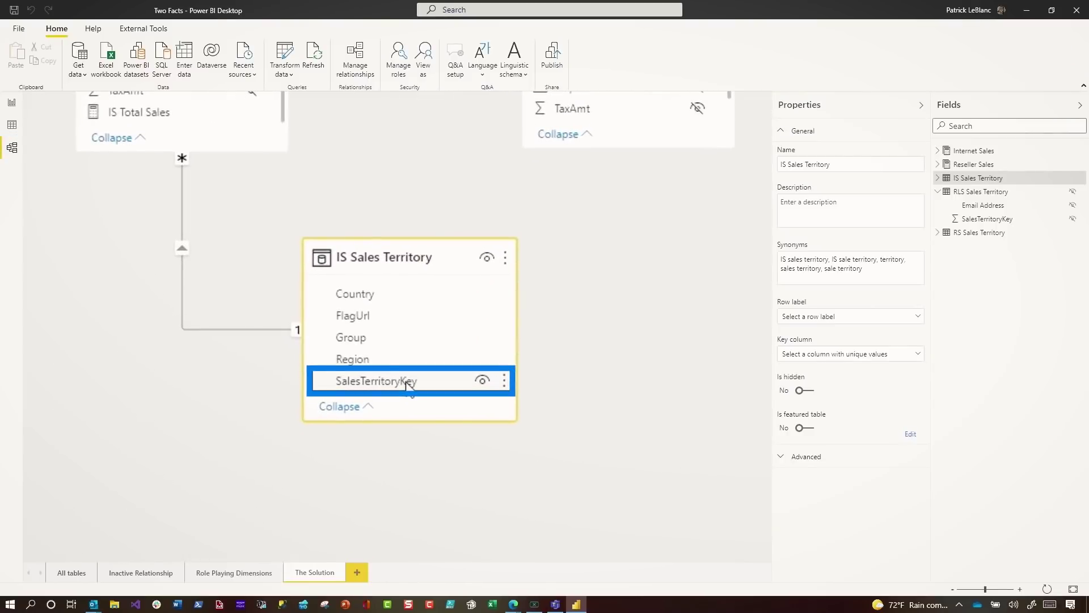
# Step: Relate IS Sales Territory to Reseller Sales on SalesTerritoryKey
pyautogui.moveTo(395, 396); pyautogui.dragTo(427, 259)
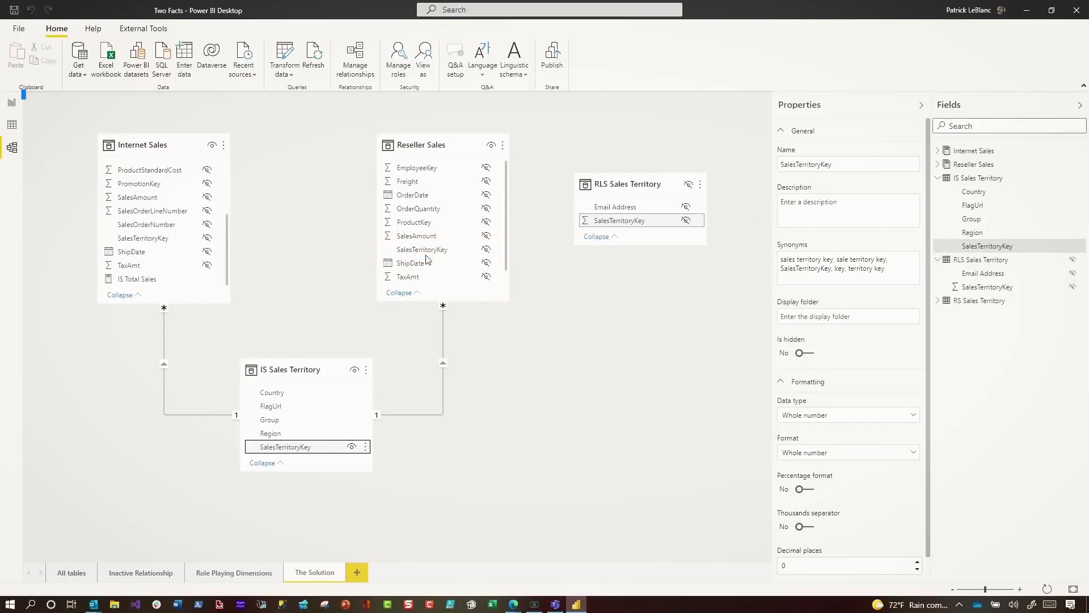
pyautogui.click(13, 105)
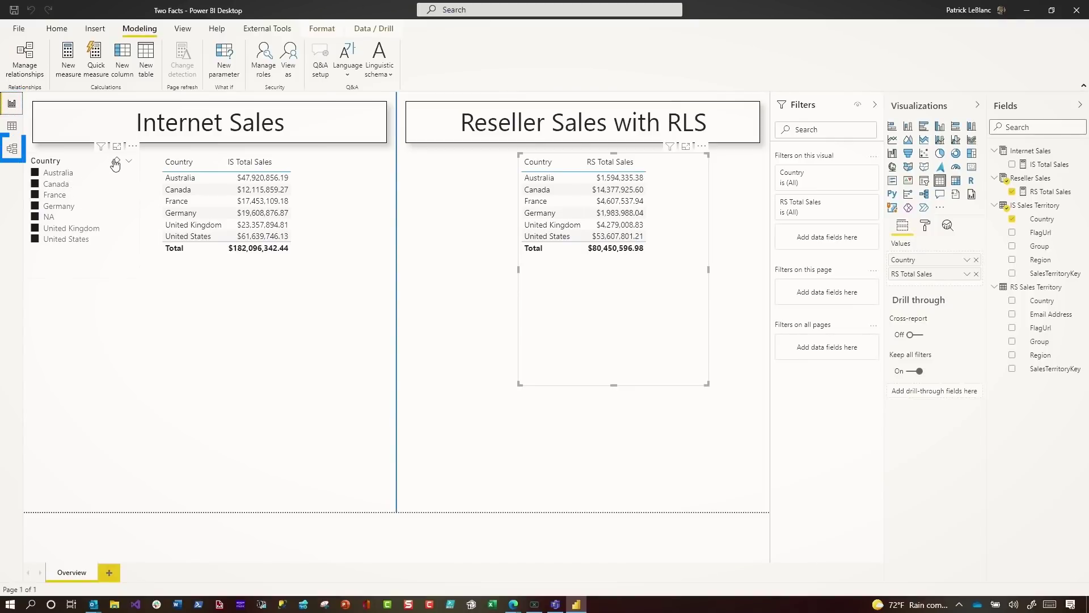
pyautogui.click(18, 152)
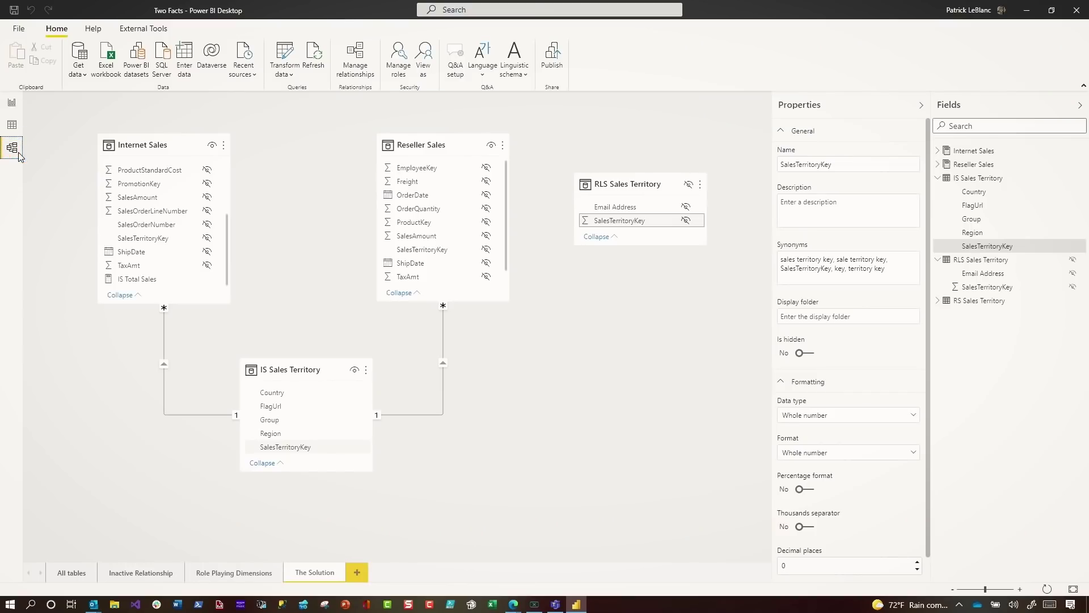
pyautogui.scroll(3, 687, 140)
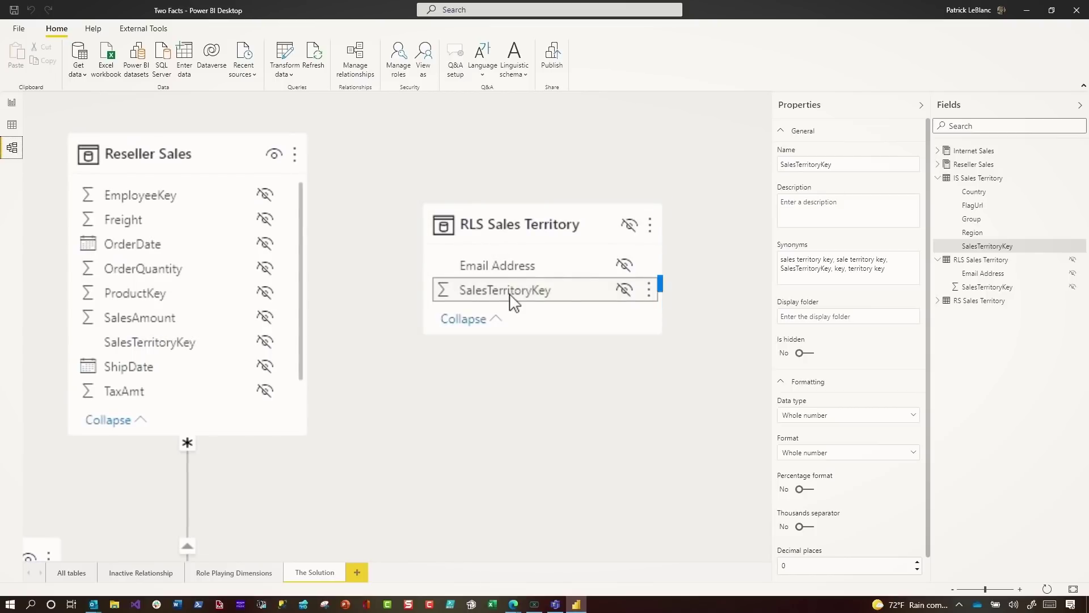
# Step: Relate RLS Sales Territory to Reseller Sales on SalesTerritoryKey, then hide IS Sales Territory
pyautogui.moveTo(511, 294); pyautogui.dragTo(147, 348)
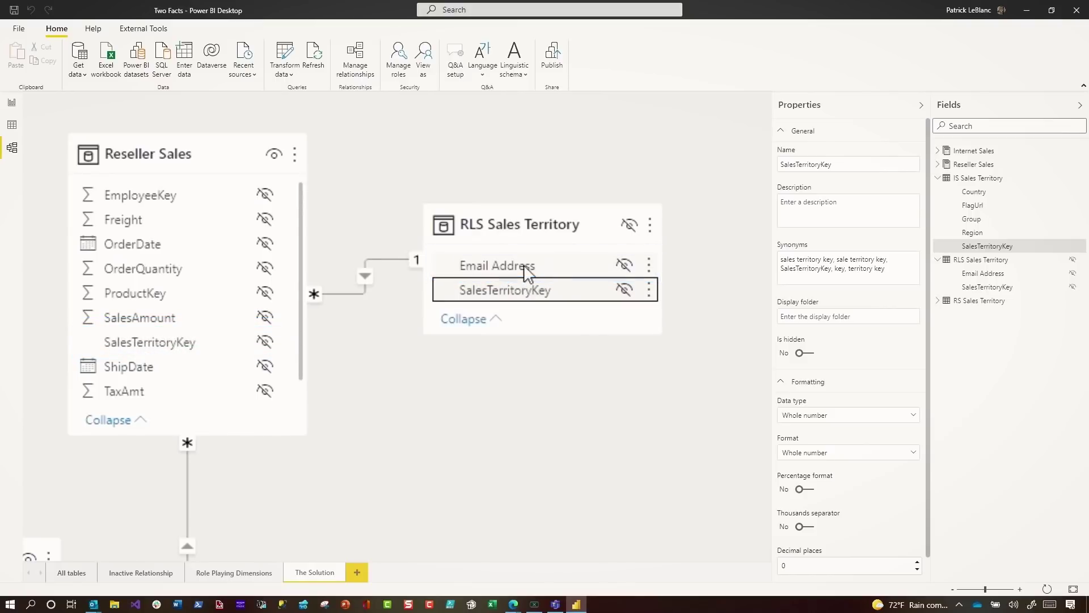
pyautogui.scroll(-4, 527, 269)
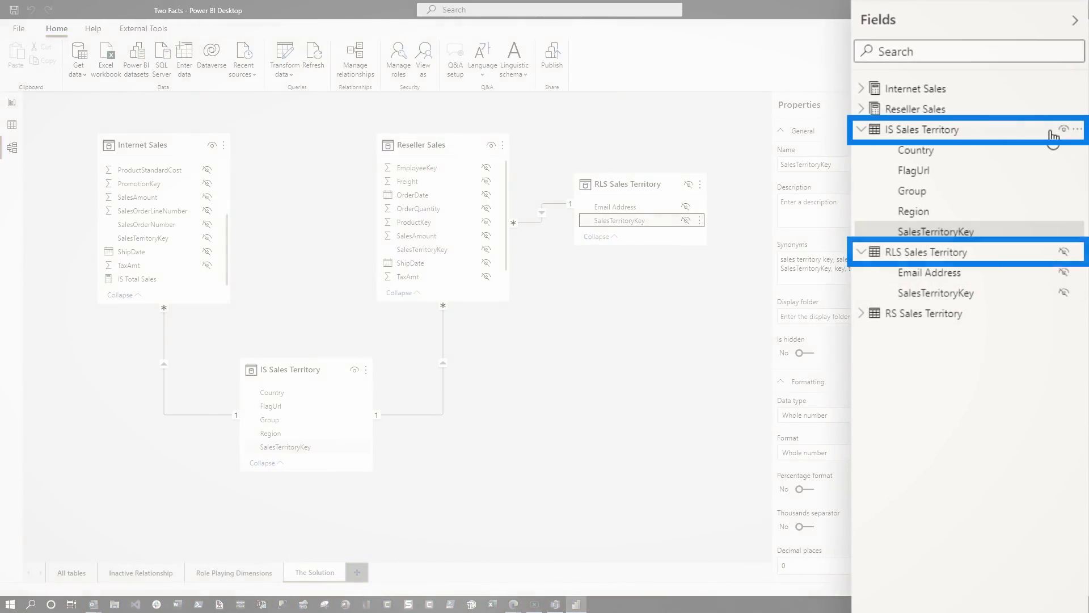
pyautogui.click(1063, 130)
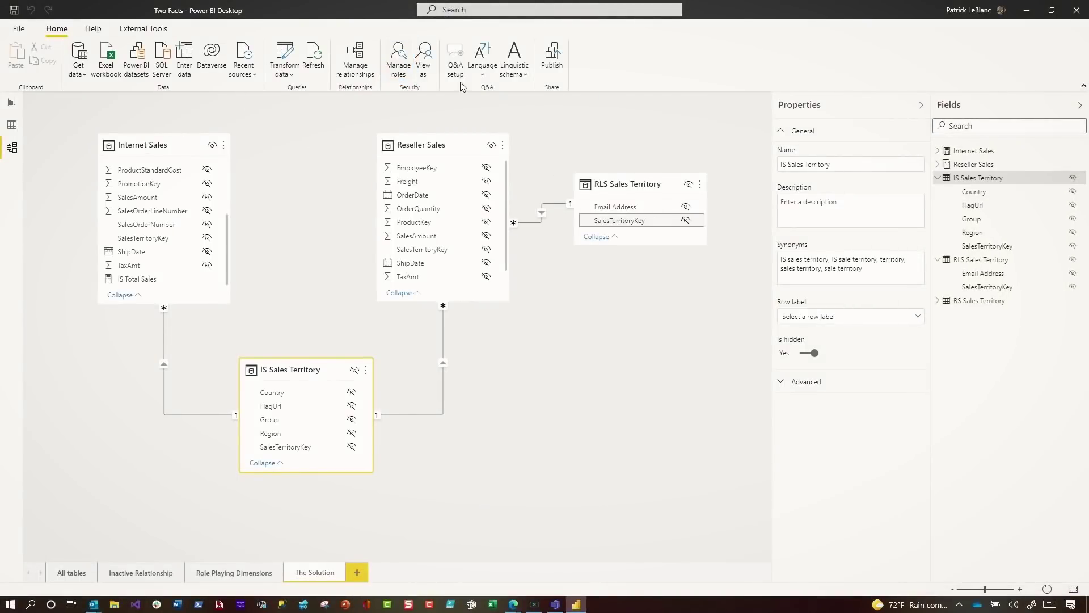
# Step: Swap the Reseller role's RS Sales Territory filter for RLS Sales Territory [Email Address] = userprincipalname()
pyautogui.click(398, 57)
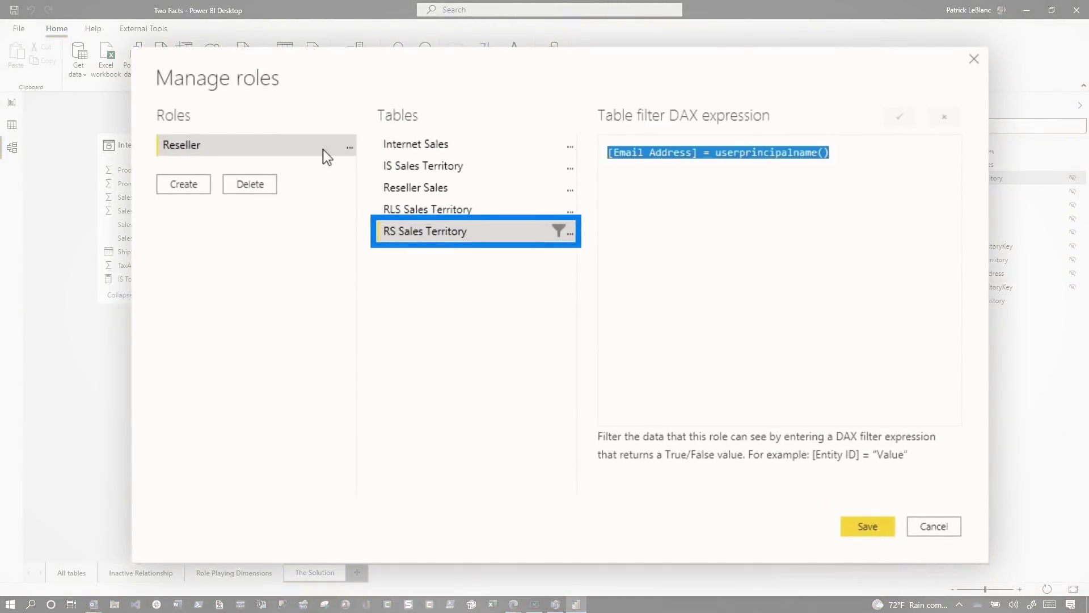
pyautogui.click(570, 232)
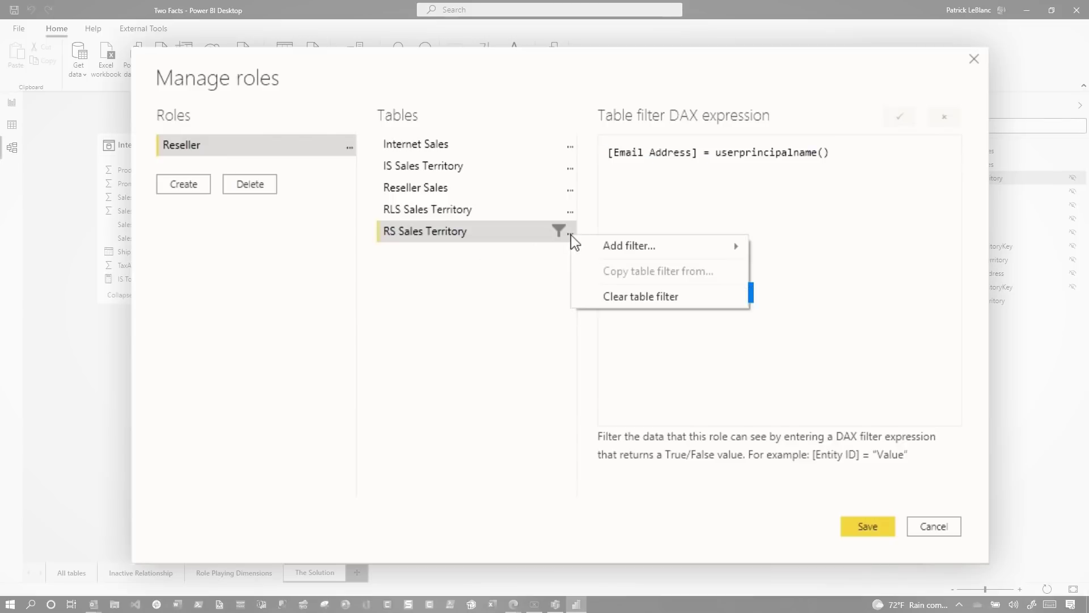
pyautogui.click(660, 294)
pyautogui.click(429, 211)
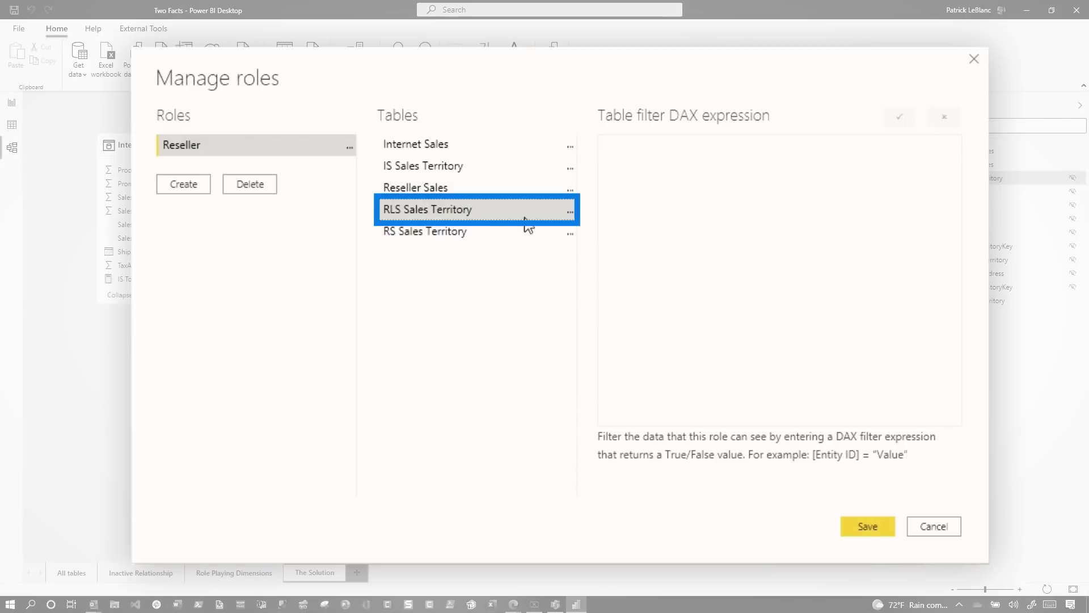
pyautogui.click(639, 165)
pyautogui.write('[Email Address] = userprincipalname()')
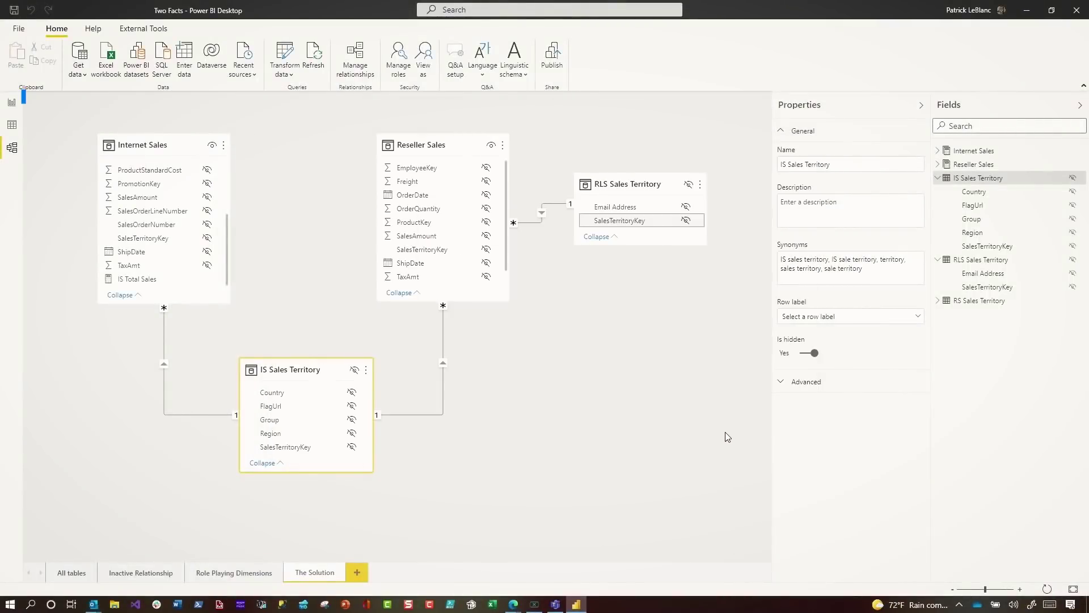
# Step: Clear the Overview page's Country slicer, then survey the Sales Territory relationships in the model diagram
pyautogui.click(12, 102)
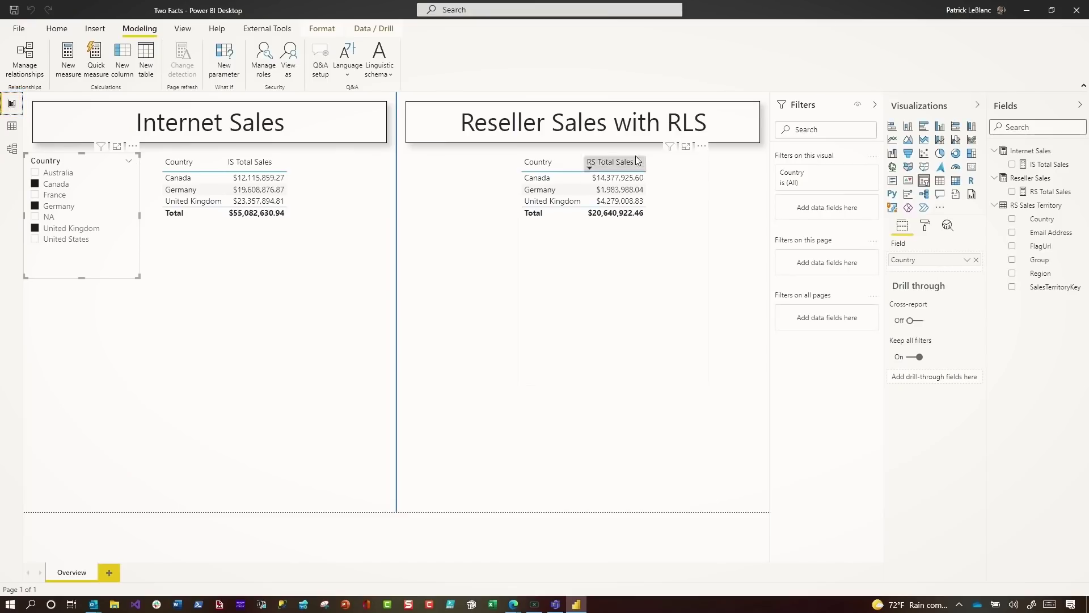
pyautogui.click(114, 162)
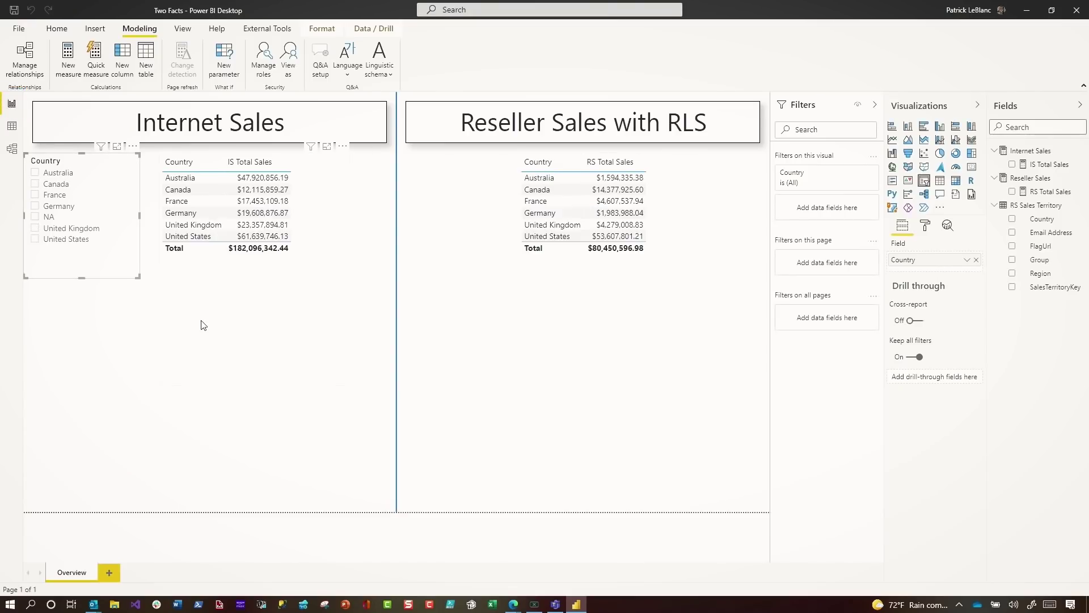
pyautogui.click(15, 149)
pyautogui.scroll(5, 157, 226)
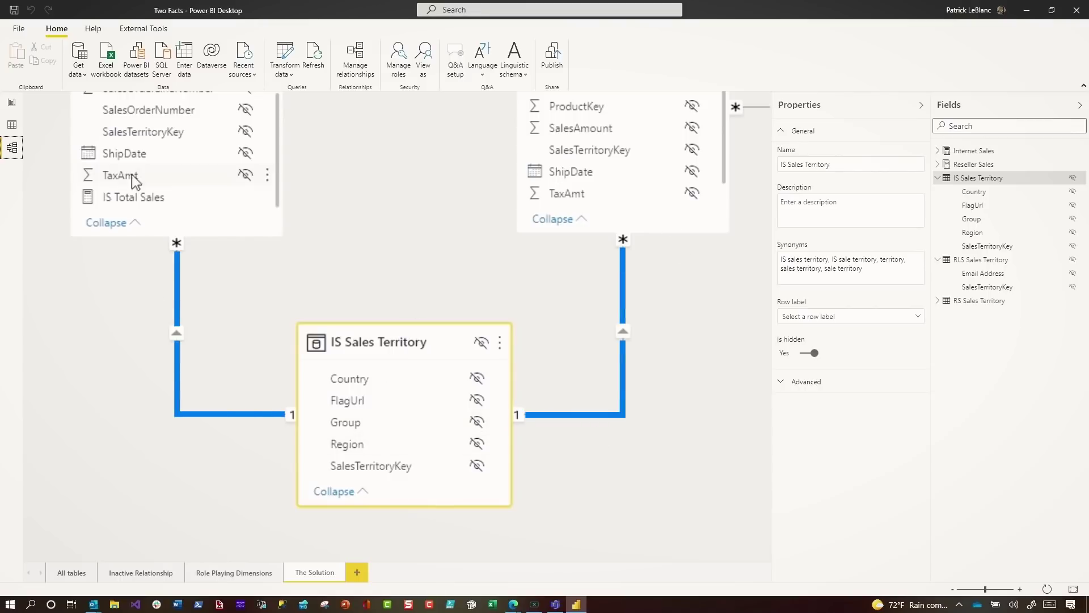
pyautogui.hscroll(6, 634, 334)
pyautogui.scroll(2, 634, 335)
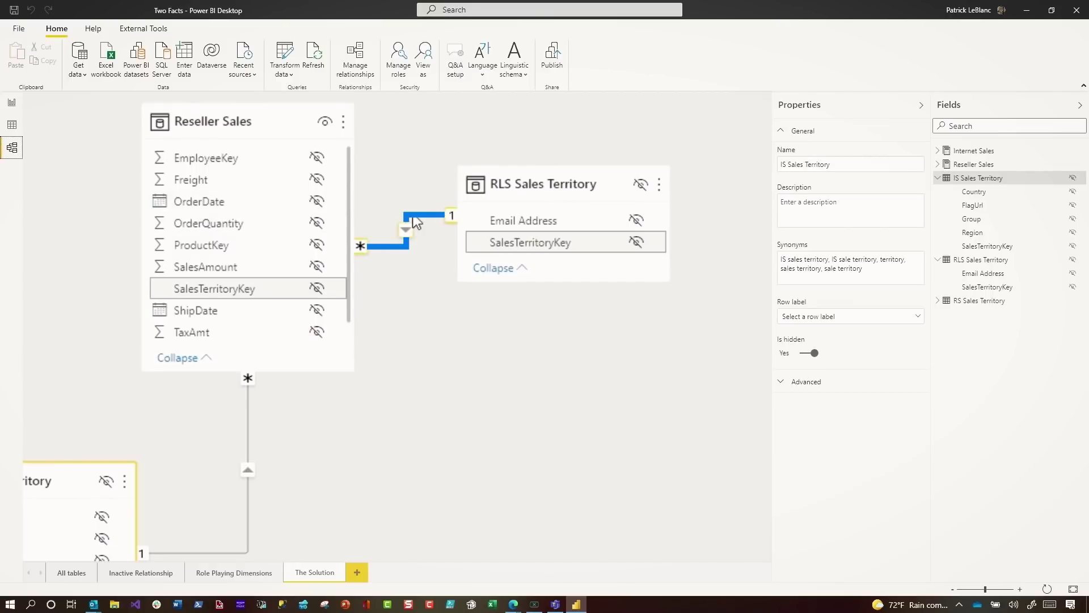
pyautogui.scroll(-5, 413, 213)
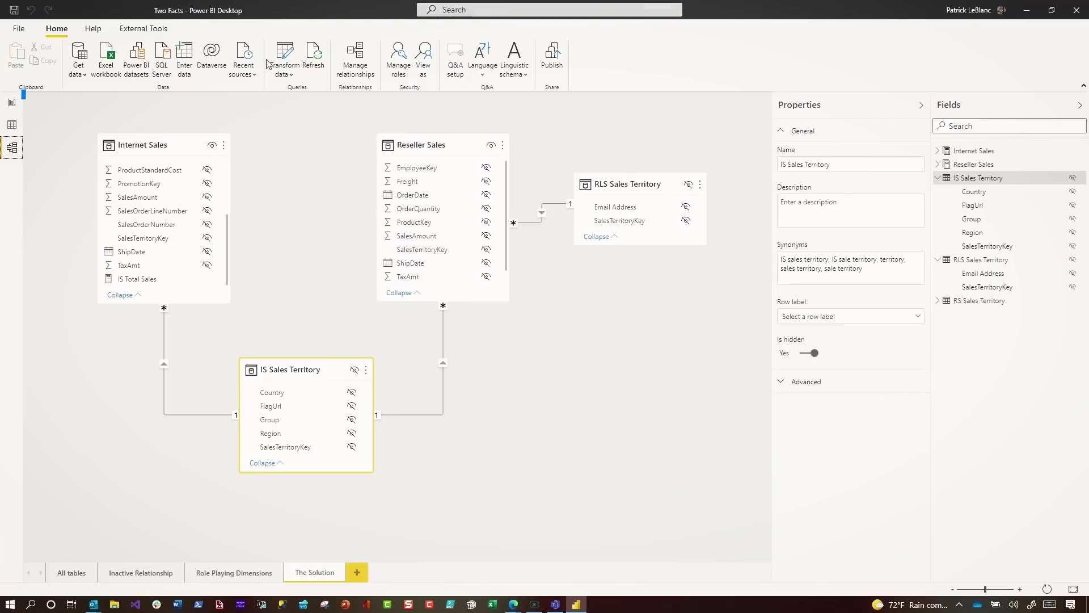
# Step: View the report as a test user in Reseller, selecting Australia, United States and United Kingdom
pyautogui.click(14, 103)
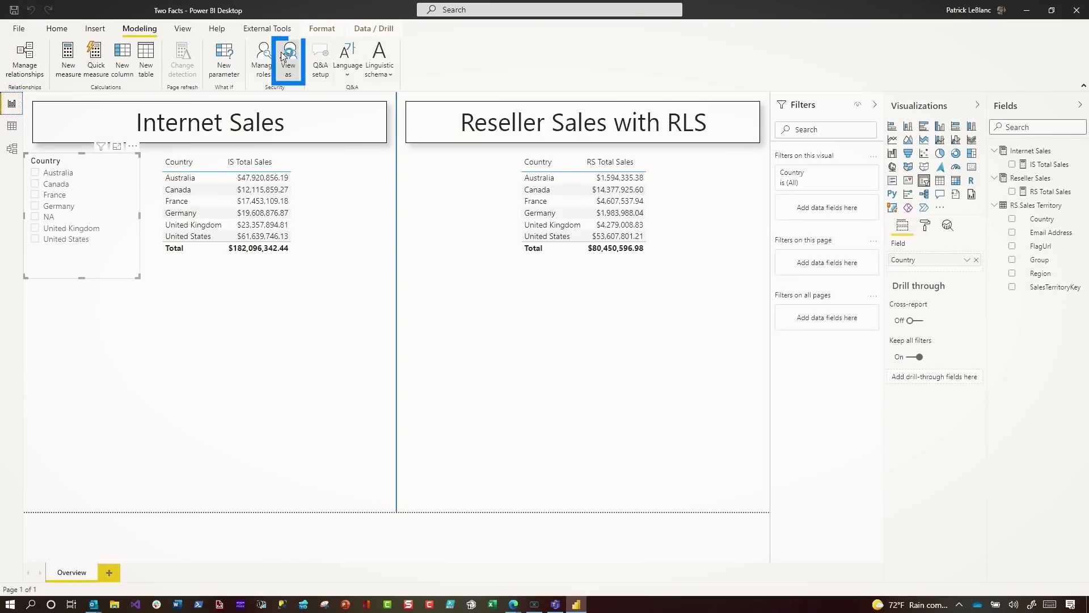
pyautogui.click(289, 61)
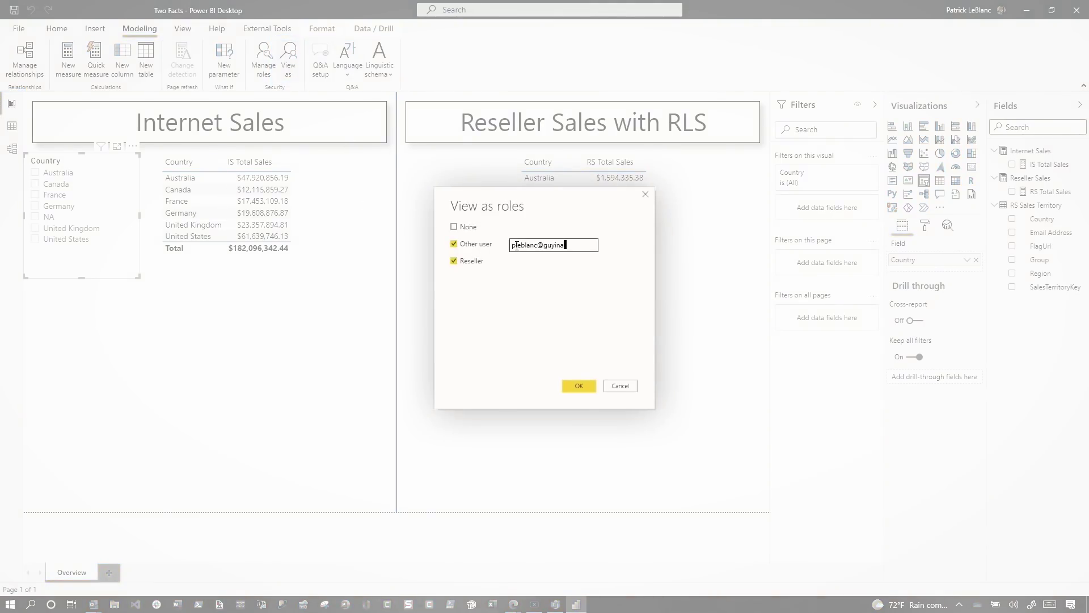
pyautogui.click(579, 386)
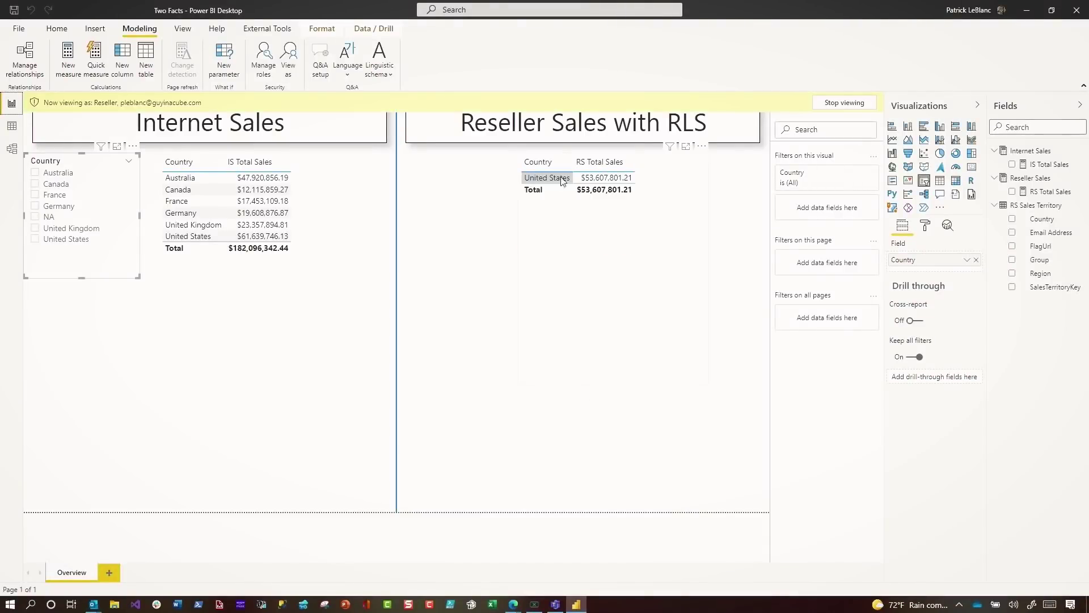
pyautogui.click(68, 173)
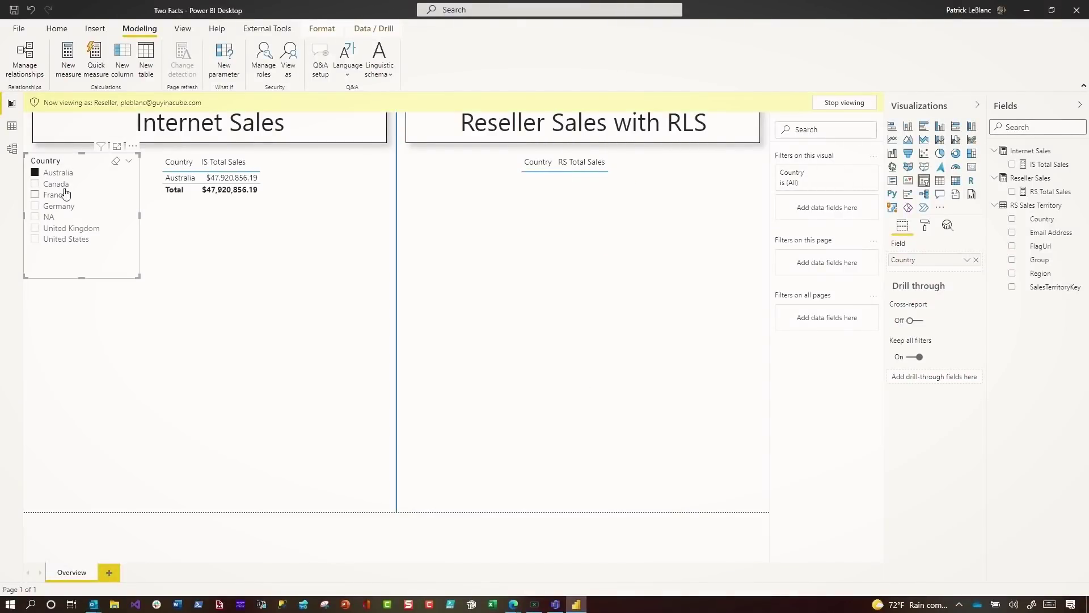
pyautogui.keyDown('ctrl'); pyautogui.click(60, 243); pyautogui.keyUp('ctrl')
pyautogui.keyDown('ctrl'); pyautogui.click(60, 229); pyautogui.keyUp('ctrl')
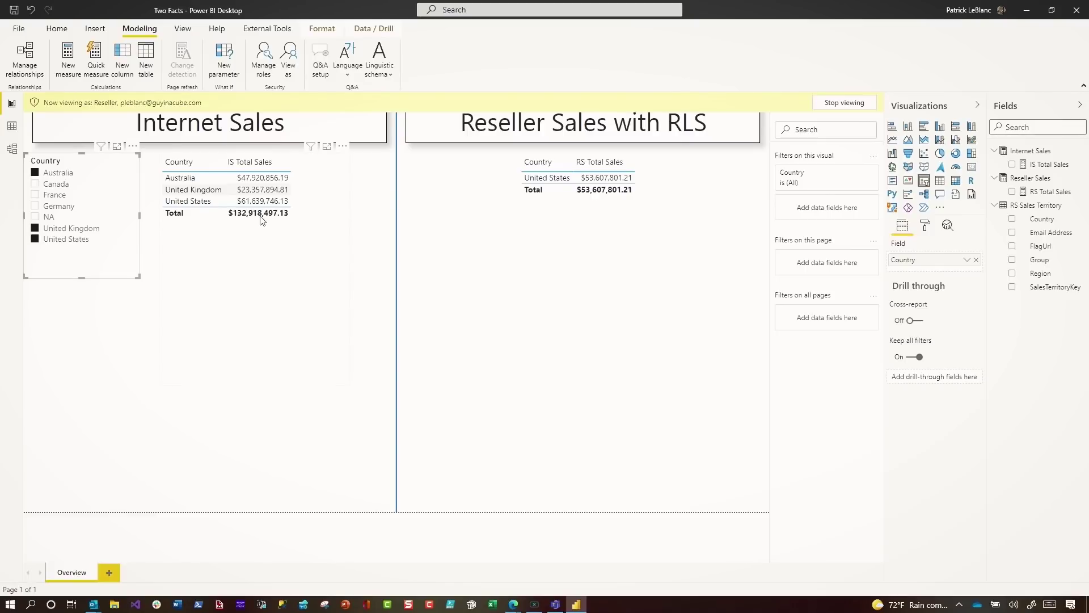
# Step: Preview as a second test user's email in Reseller and add Canada to the slicer
pyautogui.click(276, 55)
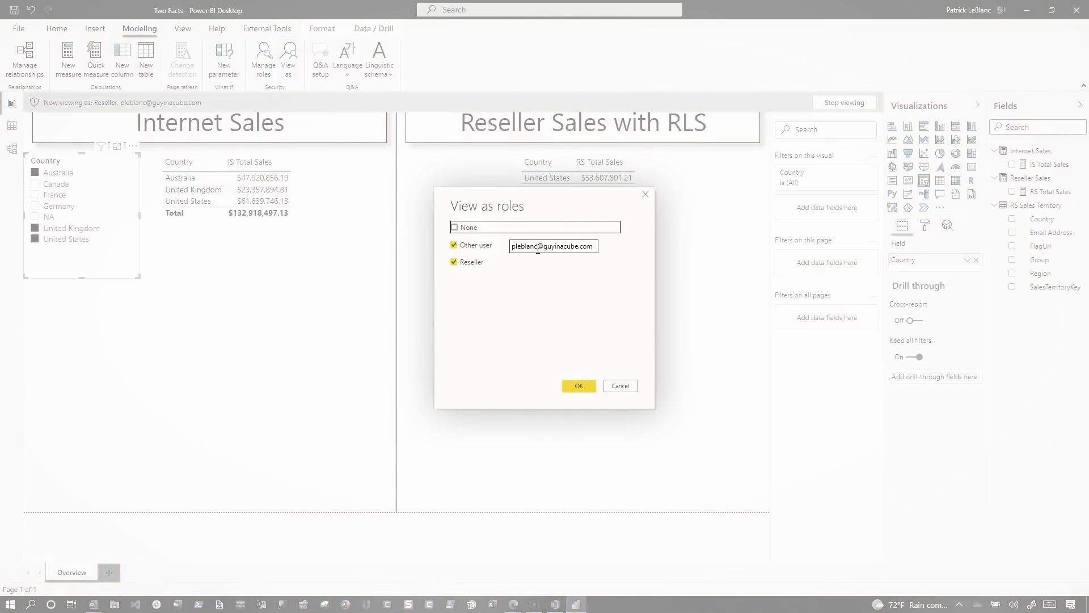
pyautogui.doubleClick(533, 247)
pyautogui.write('asaxton')
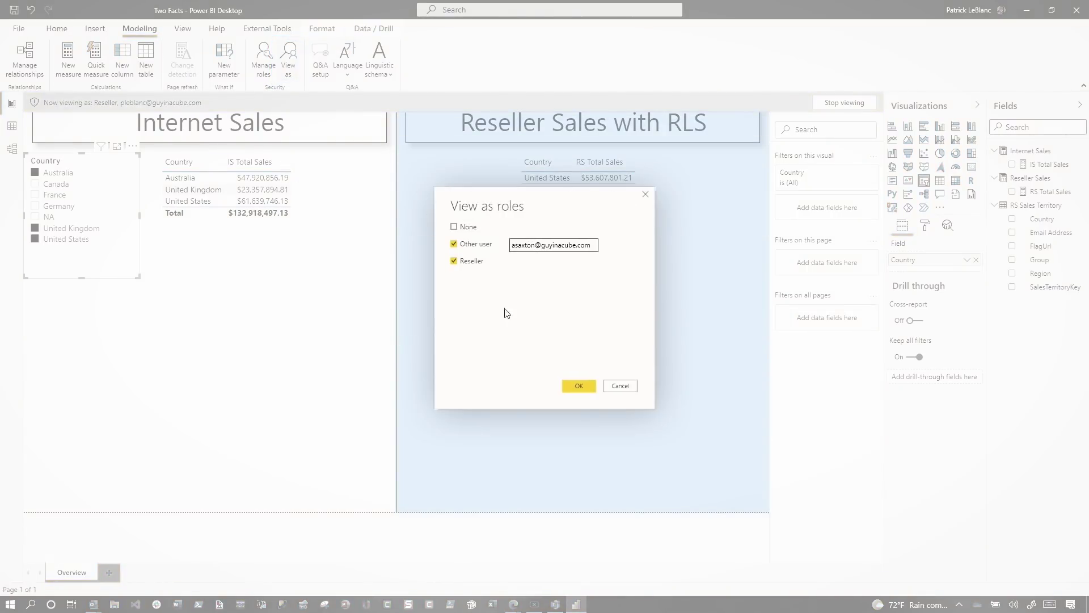
pyautogui.click(578, 386)
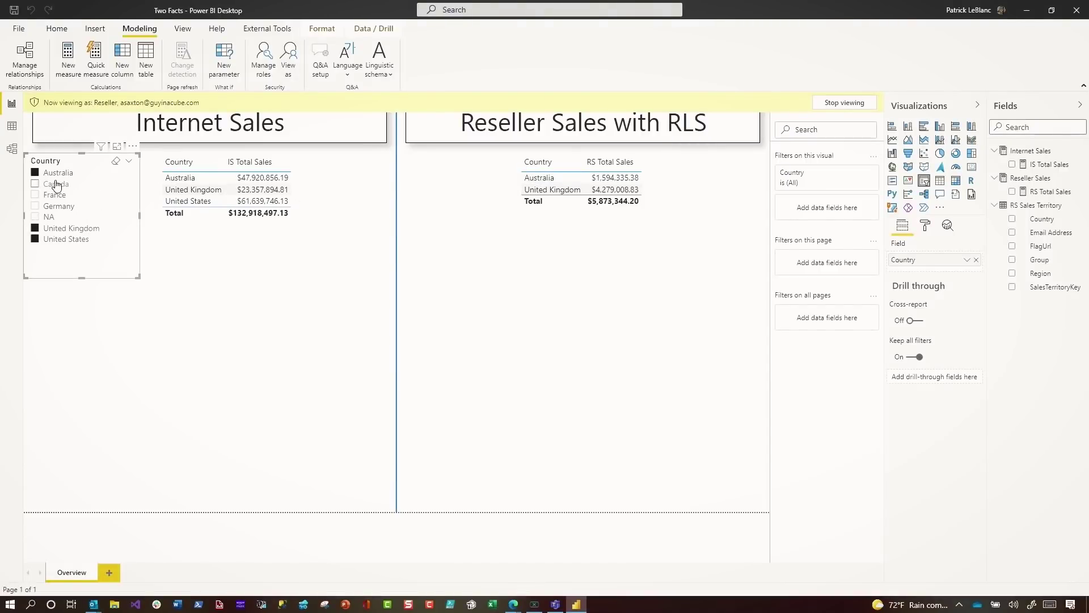
pyautogui.click(36, 184)
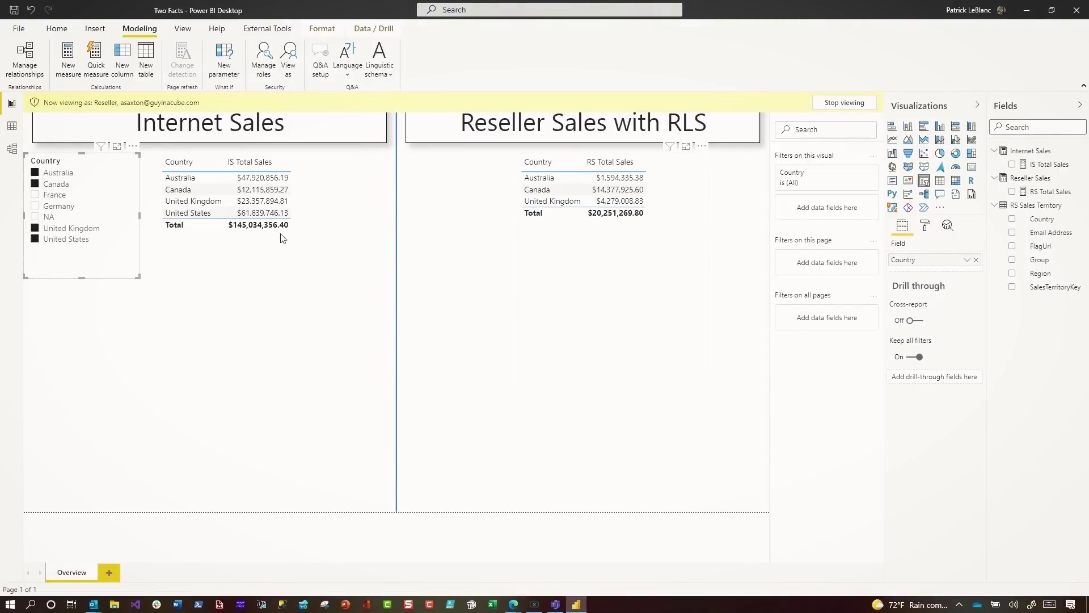